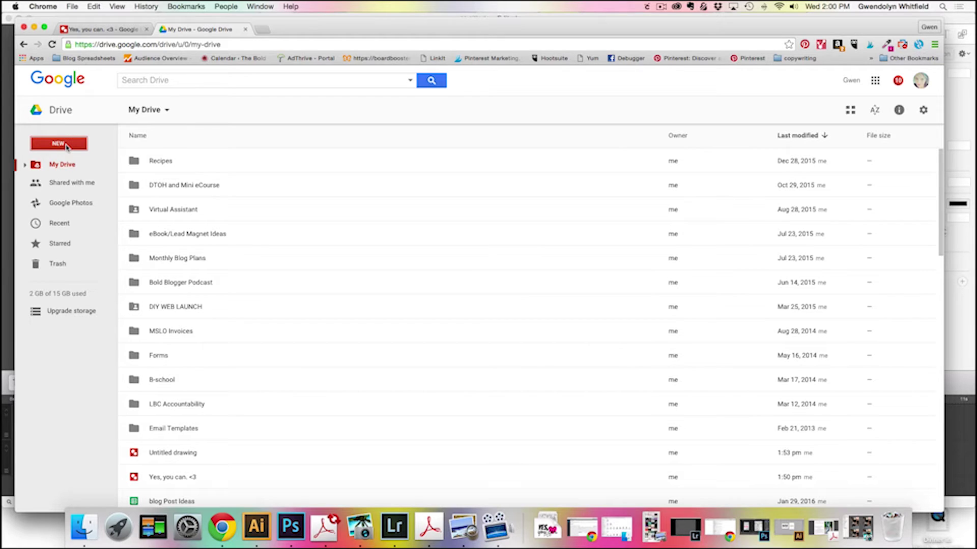
# - Create a new Google Drawings file from Google Drive's New > More menu
pyautogui.click(67, 146)
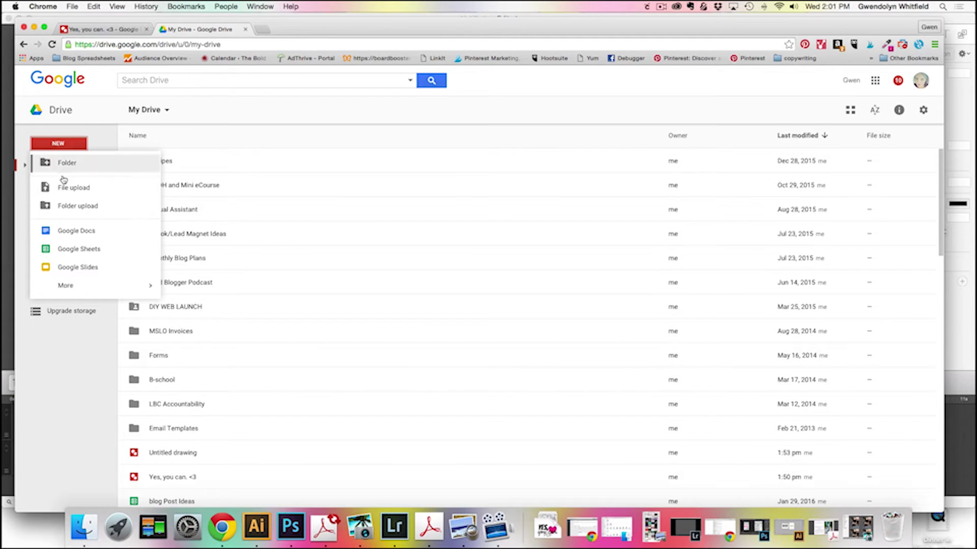
pyautogui.moveTo(92, 285)
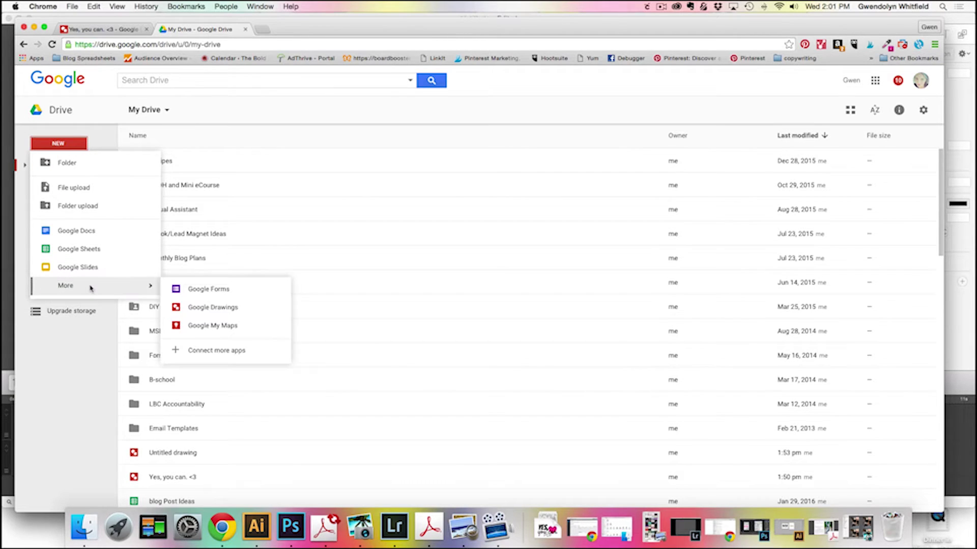
pyautogui.click(201, 308)
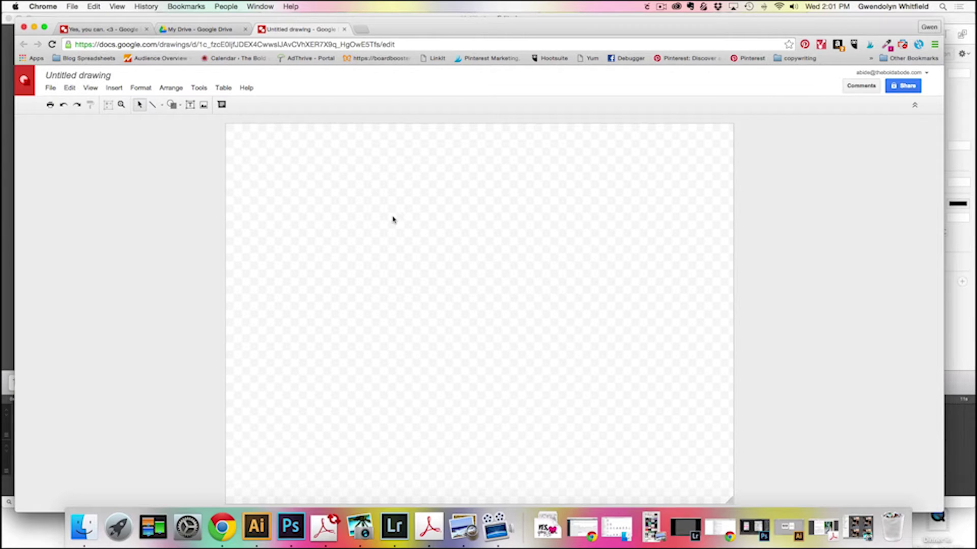
pyautogui.click(51, 88)
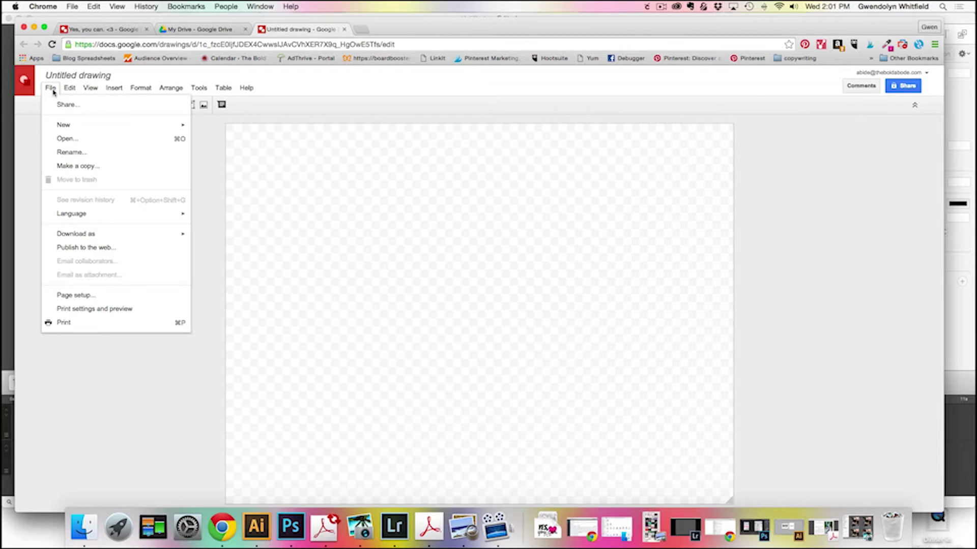
pyautogui.click(66, 297)
pyautogui.click(447, 288)
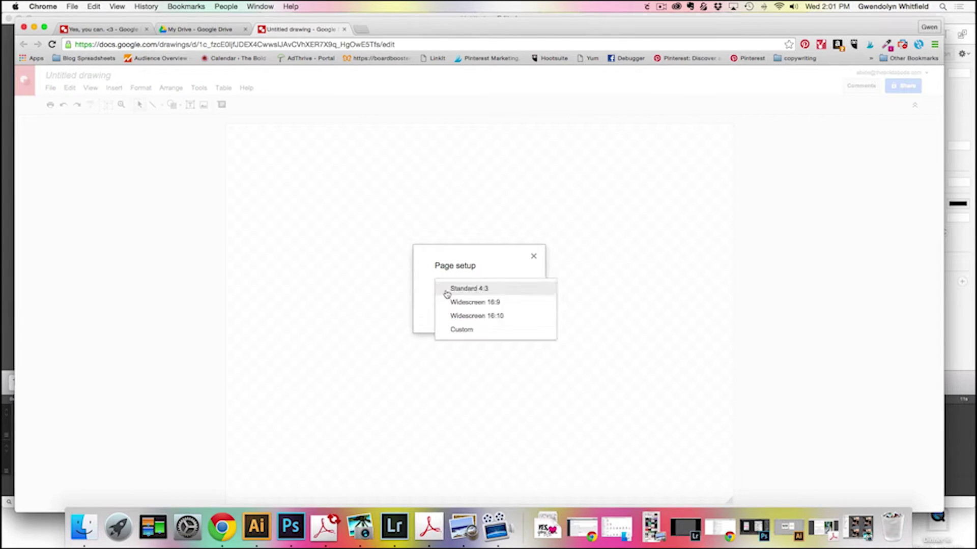
pyautogui.click(458, 331)
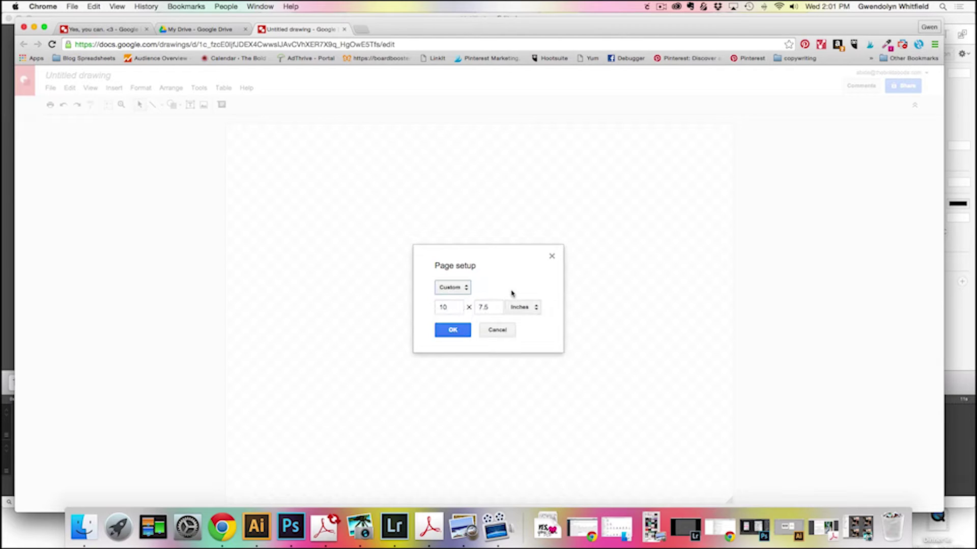
pyautogui.click(497, 331)
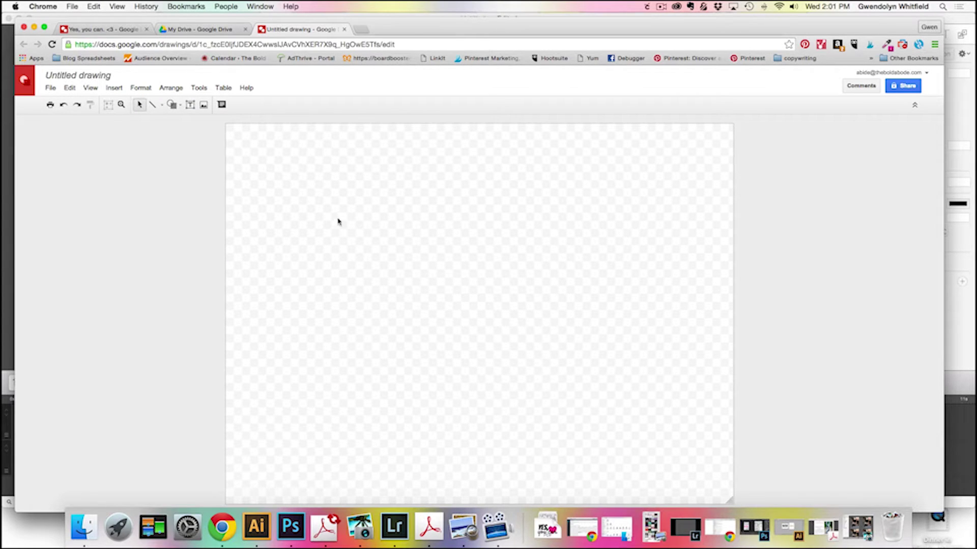
# - Set the canvas background to solid white from the right-click Background option
pyautogui.rightClick(371, 188)
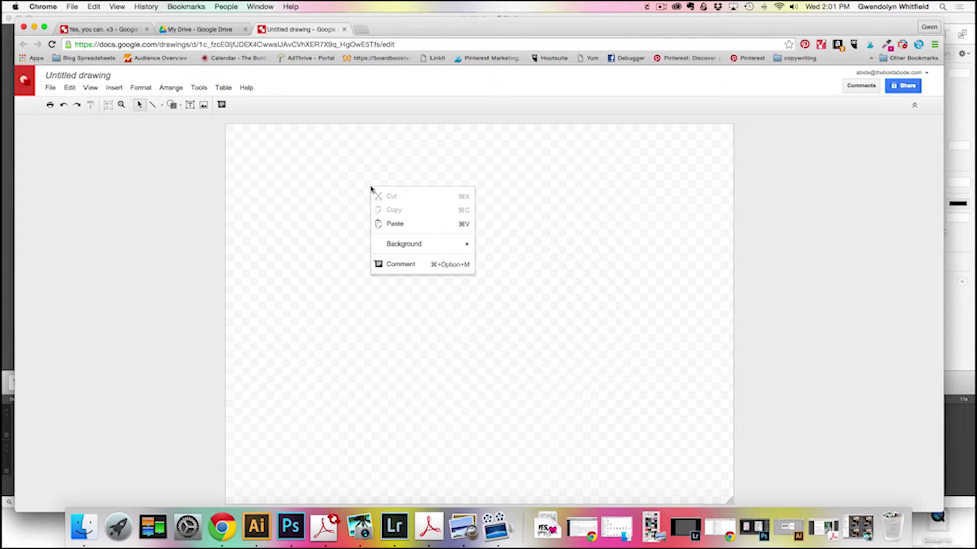
pyautogui.moveTo(447, 248)
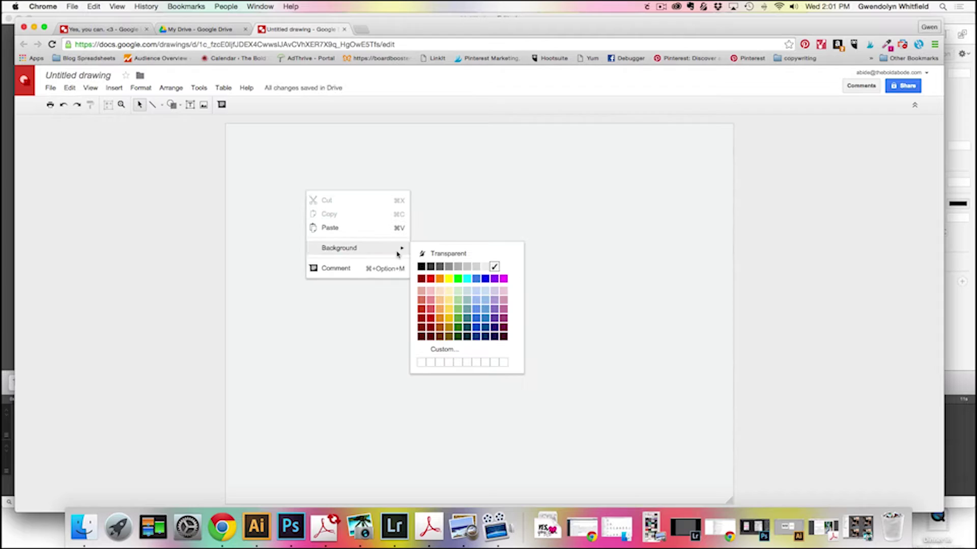
pyautogui.click(503, 269)
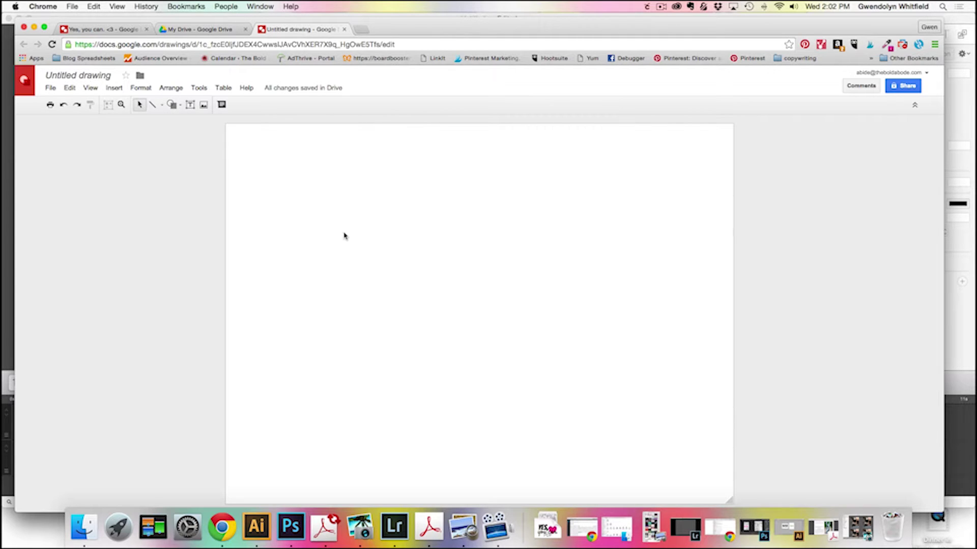
# - Draw a text box near the page centre, type 'Yes,' and make the box taller
pyautogui.click(191, 105)
pyautogui.click(407, 265)
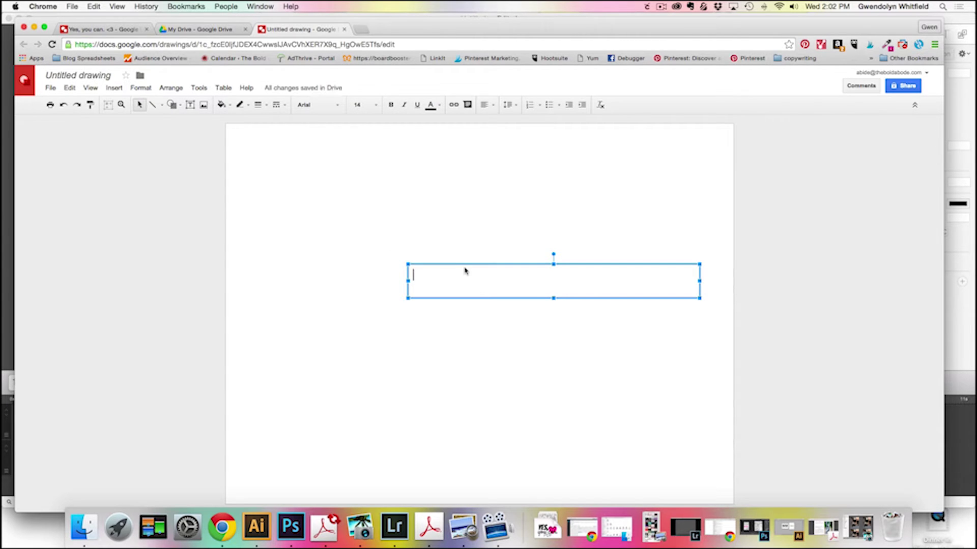
pyautogui.write('Yes,')
pyautogui.moveTo(700, 300); pyautogui.dragTo(705, 375)
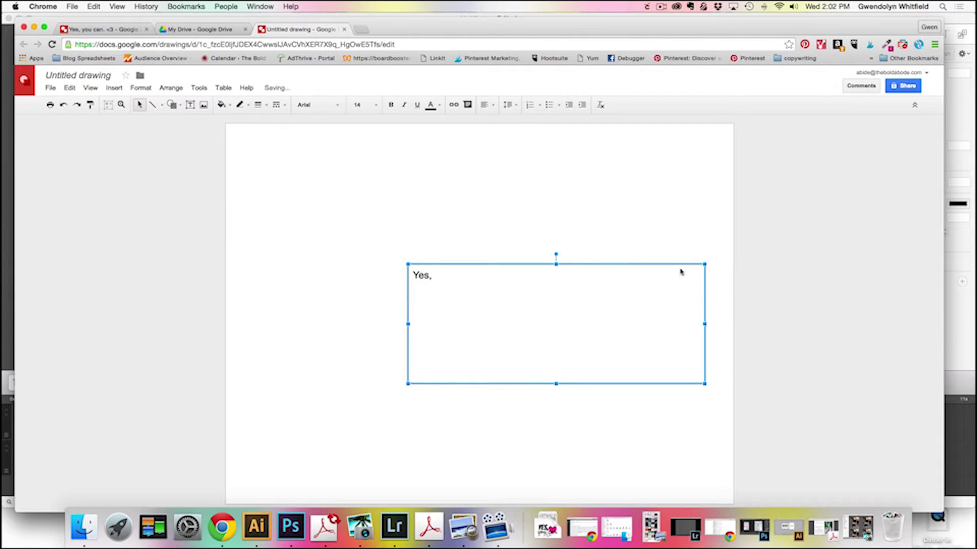
# - Re-type the comma after 'Yes' and select the whole 'Yes,' text
pyautogui.doubleClick(424, 276)
pyautogui.doubleClick(427, 276)
pyautogui.click(439, 280)
pyautogui.write(',')
pyautogui.moveTo(440, 279); pyautogui.dragTo(405, 279)
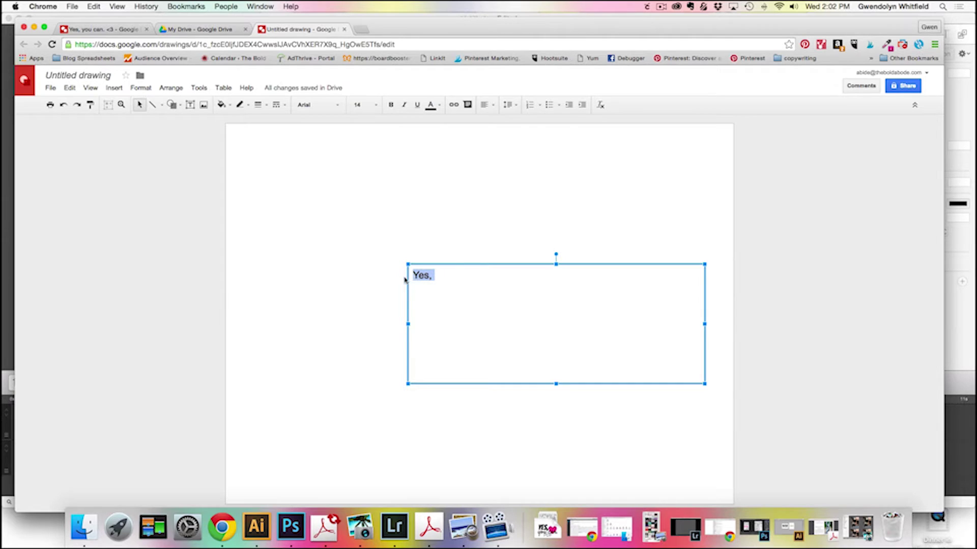
pyautogui.click(312, 107)
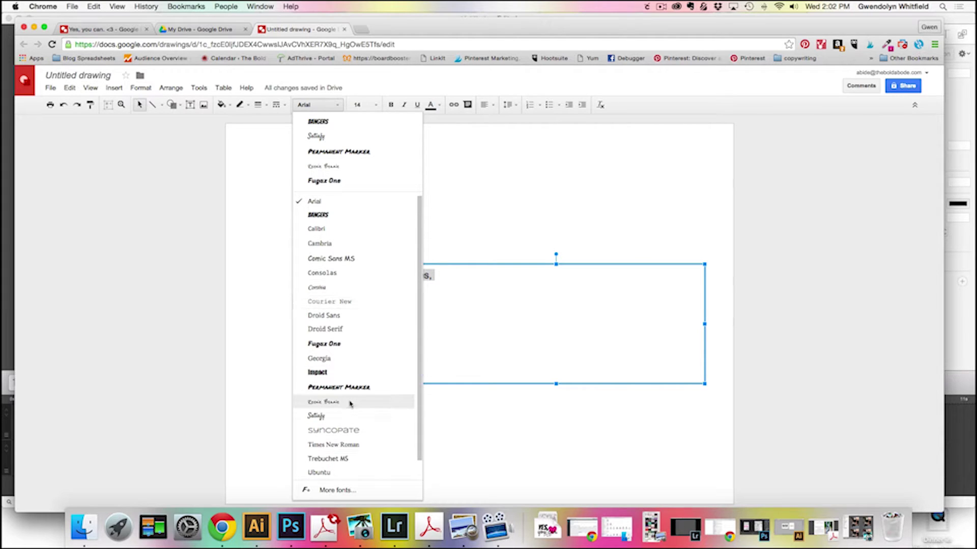
pyautogui.scroll(-1, 350, 401)
pyautogui.click(346, 490)
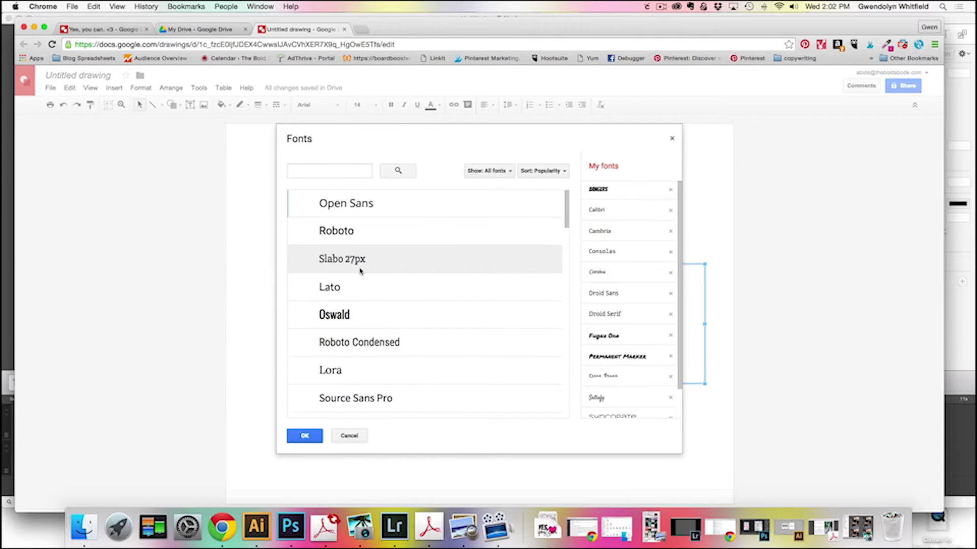
pyautogui.scroll(-5, 360, 271)
pyautogui.scroll(-20, 359, 271)
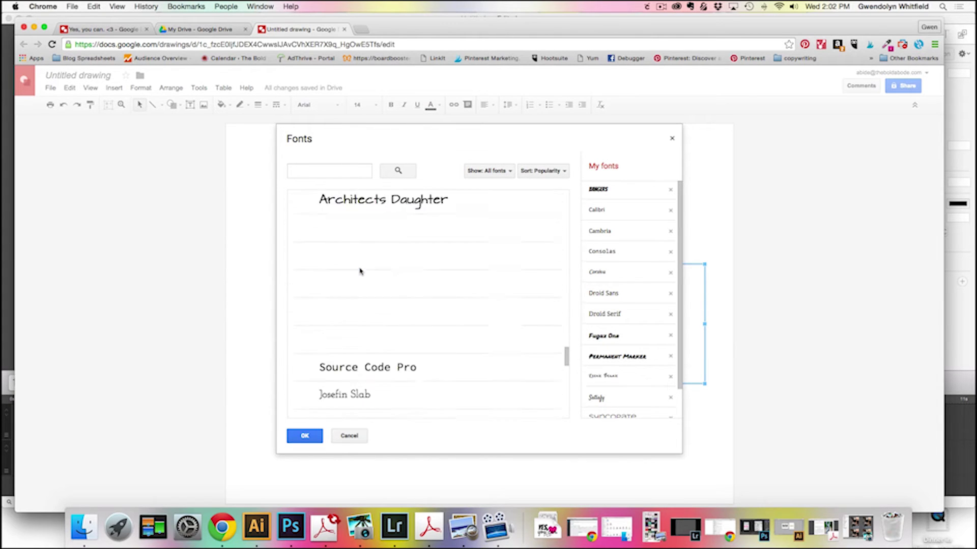
pyautogui.scroll(-20, 360, 271)
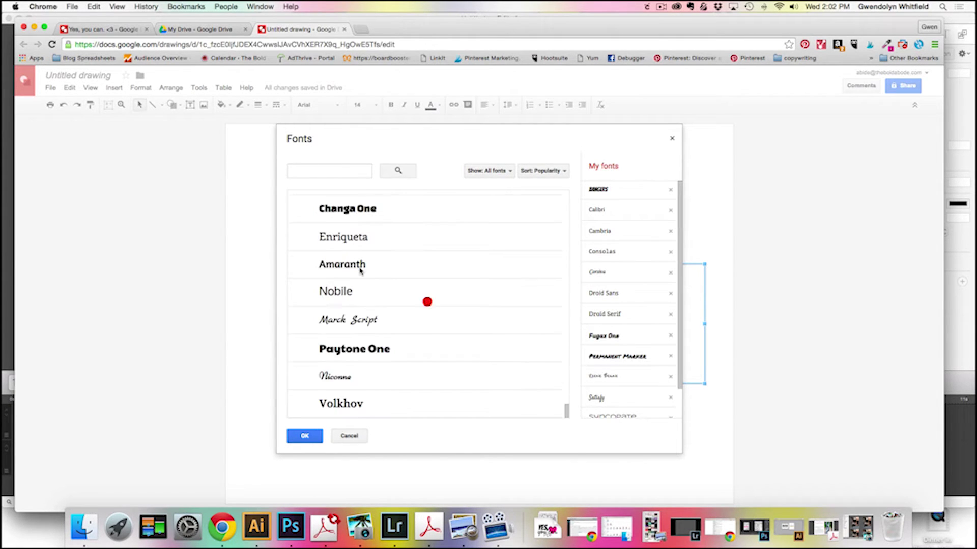
pyautogui.scroll(-8, 360, 271)
pyautogui.scroll(-15, 360, 272)
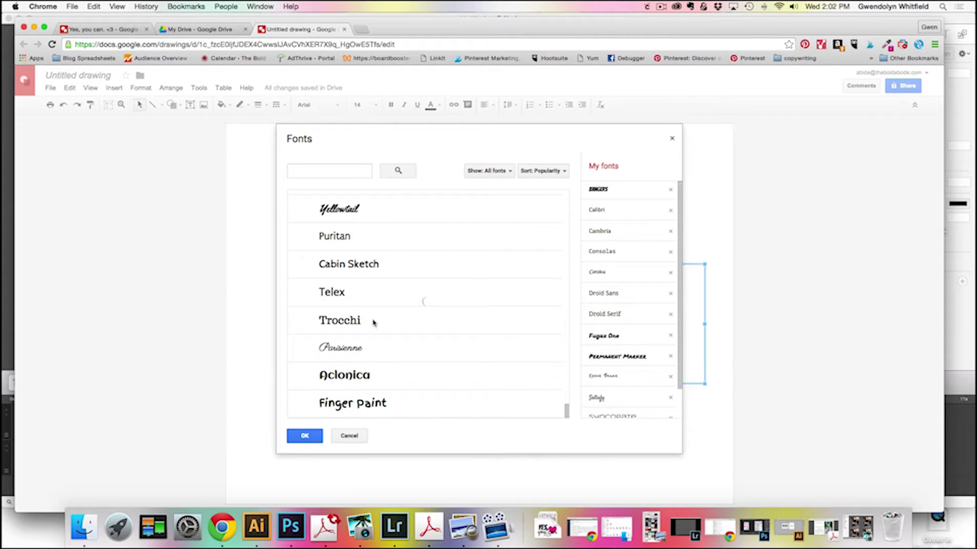
pyautogui.click(351, 437)
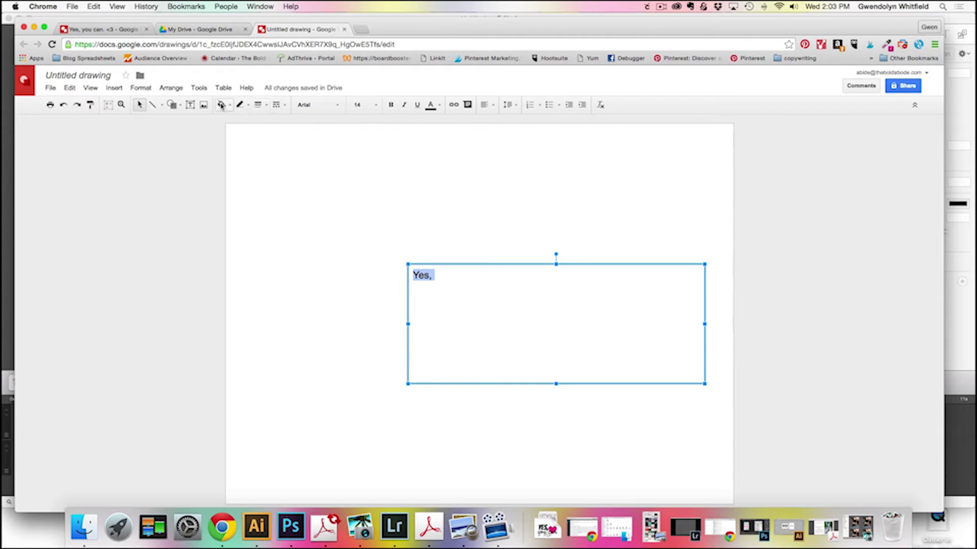
# - Set 'Yes,' in Bangers at 175 pt and move its text box up and left
pyautogui.click(310, 104)
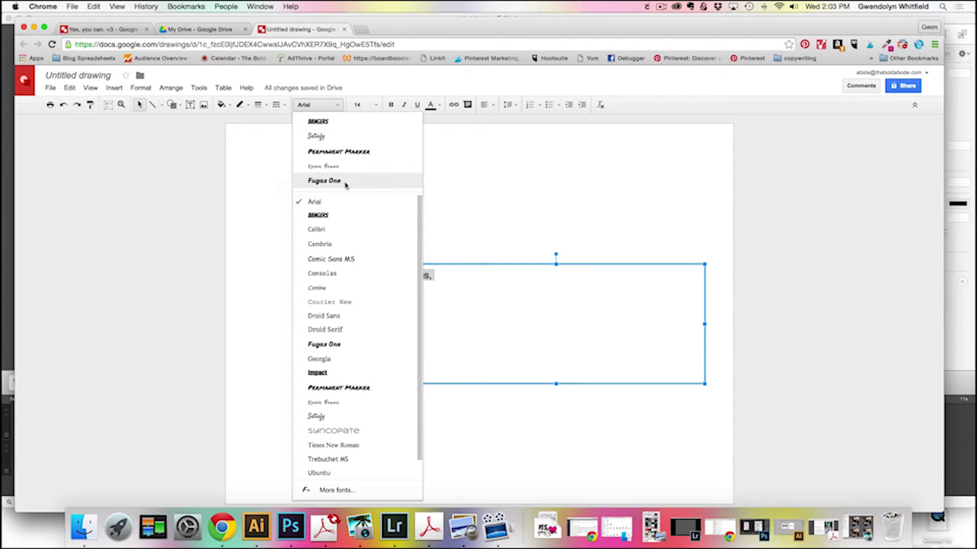
pyautogui.click(344, 125)
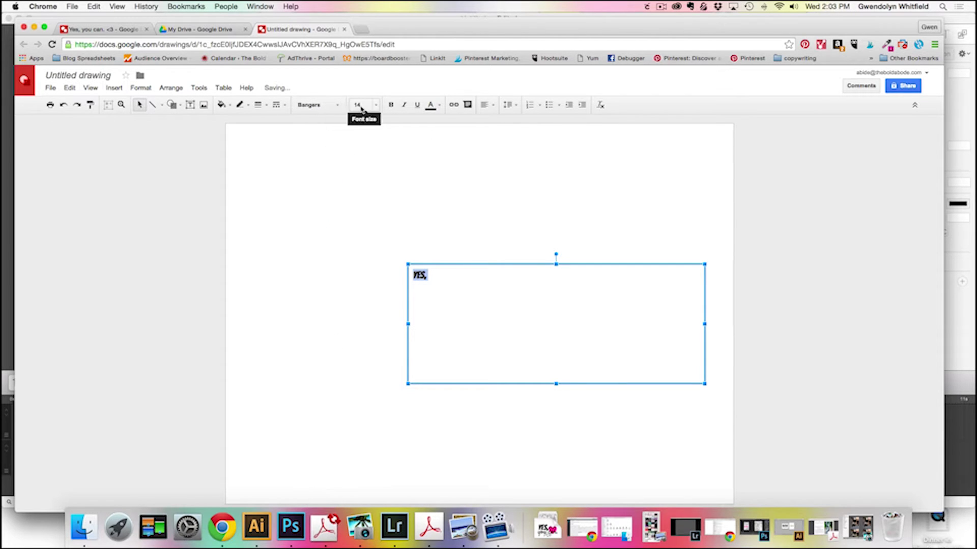
pyautogui.click(360, 105)
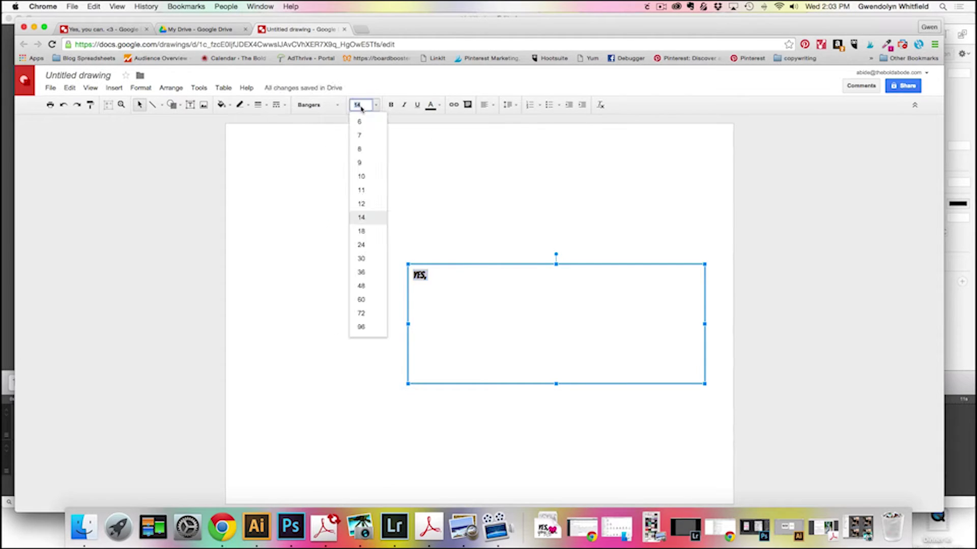
pyautogui.click(374, 329)
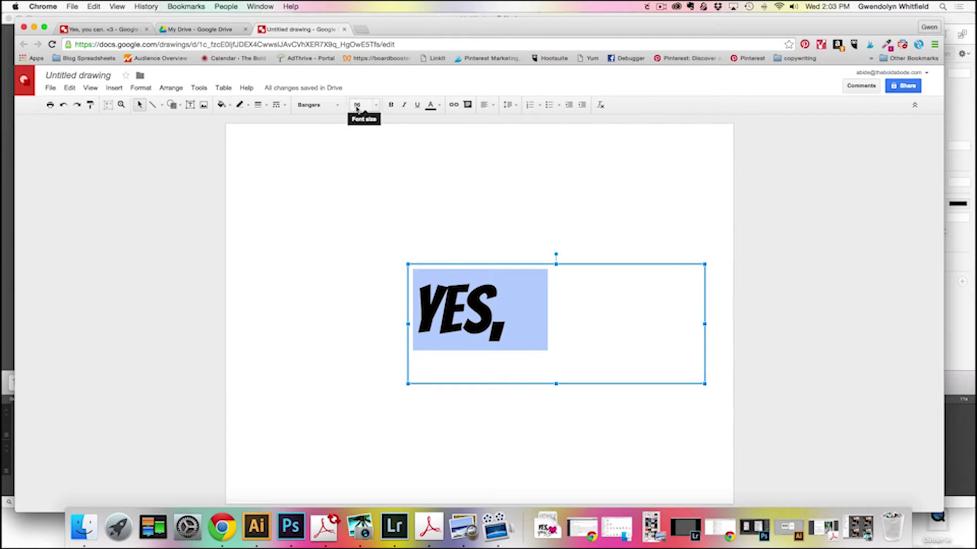
pyautogui.click(356, 106)
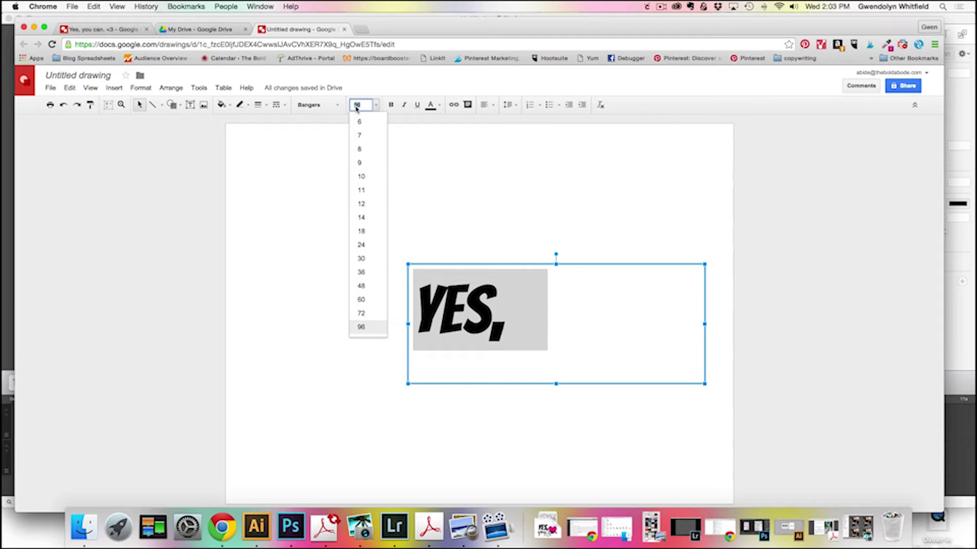
pyautogui.write('175')
pyautogui.press('Return')
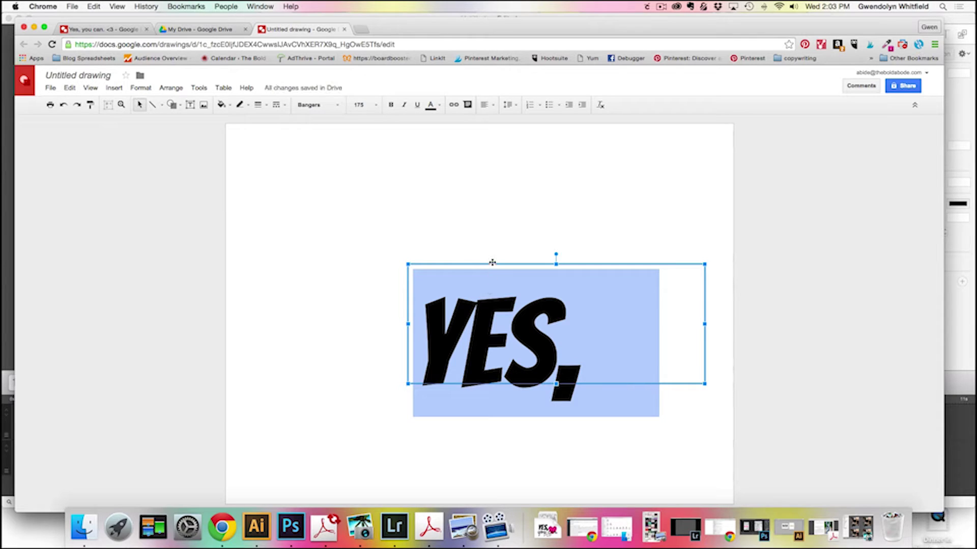
pyautogui.moveTo(493, 266); pyautogui.dragTo(423, 237)
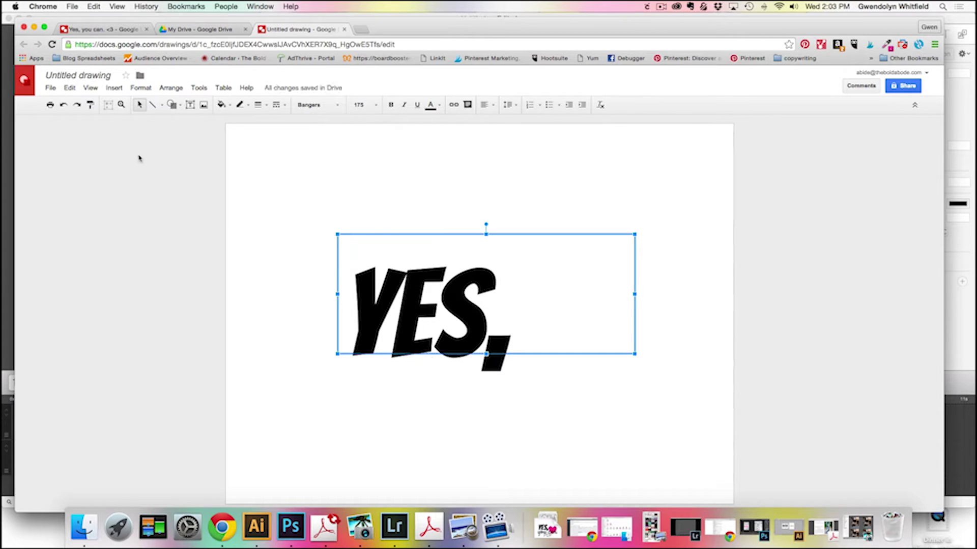
# - Replace the 'YES,' text with 'GO.' and narrow the text box to fit
pyautogui.click(422, 204)
pyautogui.click(423, 294)
pyautogui.click(508, 321)
pyautogui.press('BackSpace')
pyautogui.press('BackSpace')
pyautogui.press('BackSpace')
pyautogui.press('BackSpace')
pyautogui.write('GO')
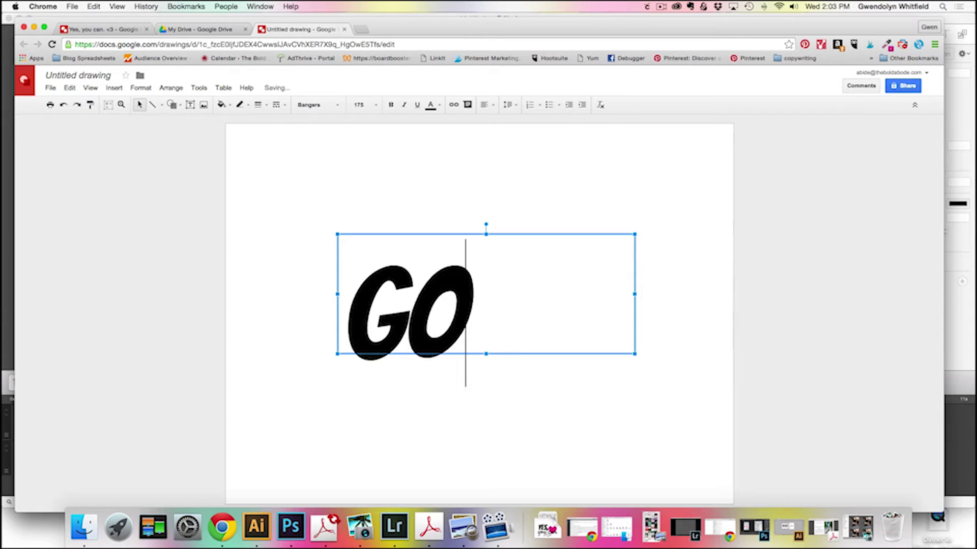
pyautogui.write('.')
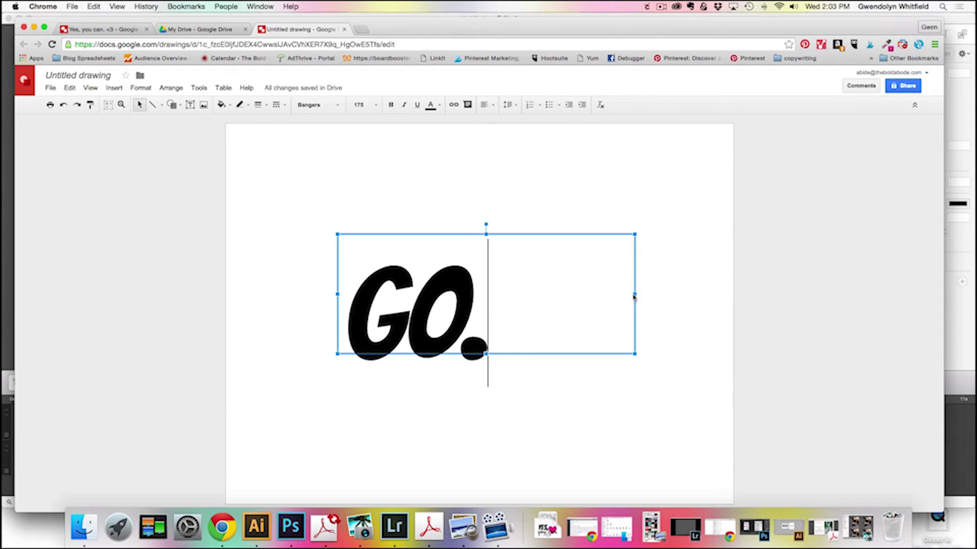
pyautogui.moveTo(633, 297); pyautogui.dragTo(495, 304)
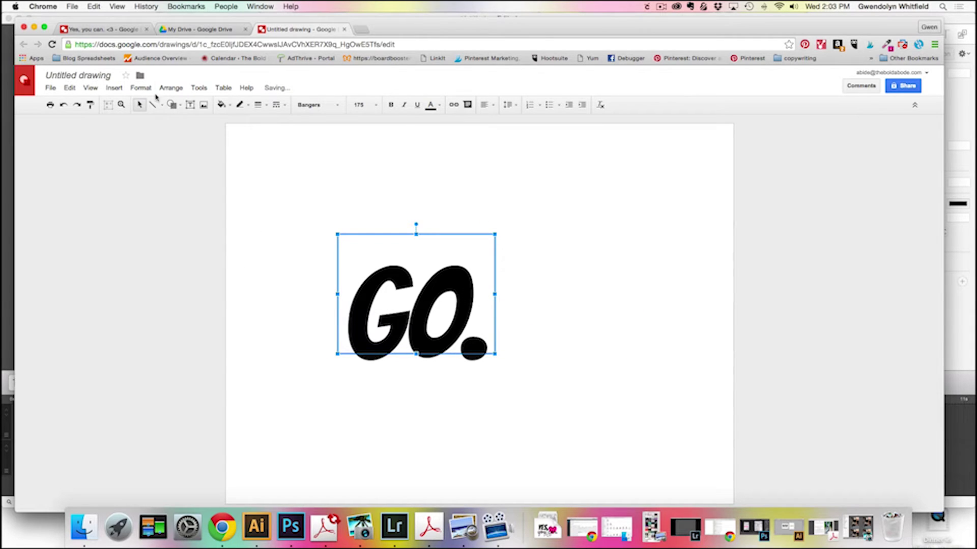
# - Centre 'GO.' on the page horizontally and vertically via Arrange > Center on page
pyautogui.click(171, 88)
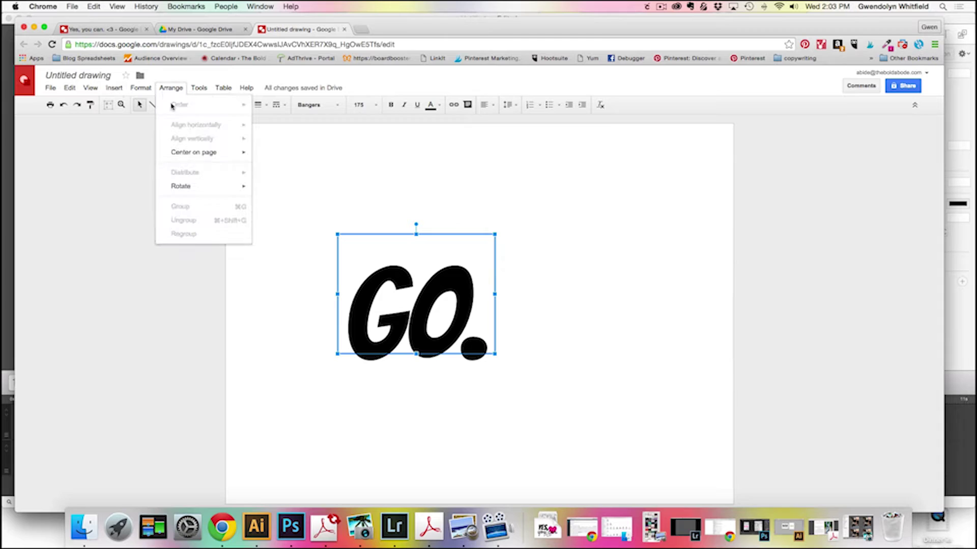
pyautogui.moveTo(203, 154)
pyautogui.click(269, 155)
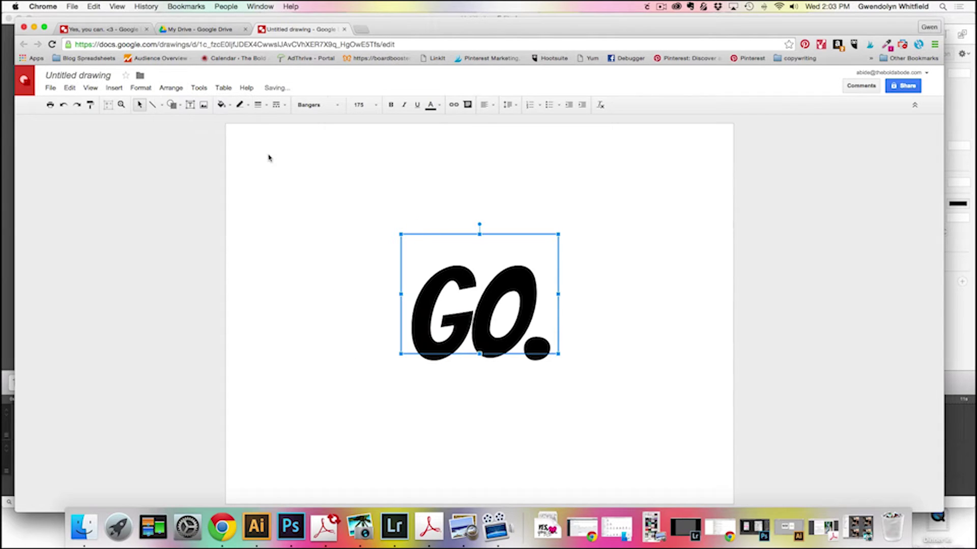
pyautogui.click(177, 92)
pyautogui.moveTo(185, 159)
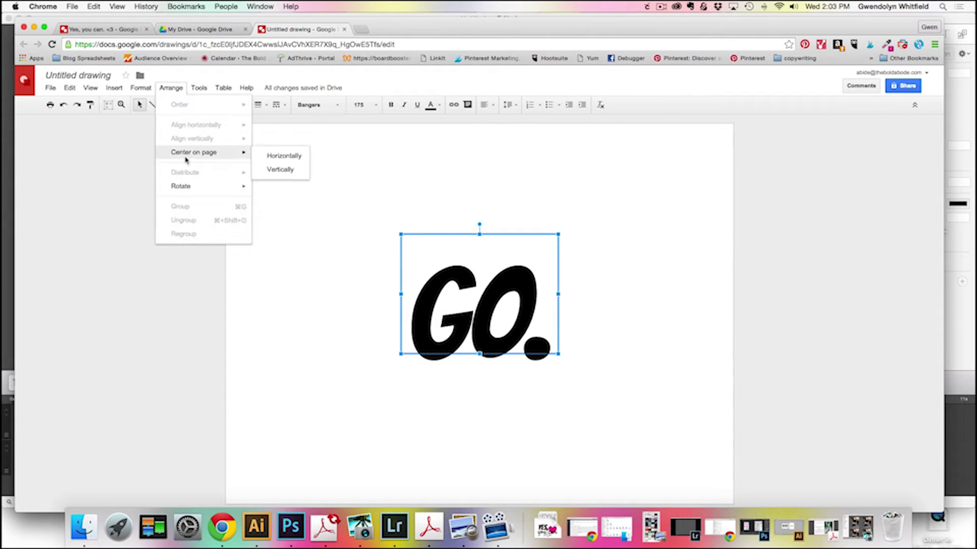
pyautogui.click(282, 169)
pyautogui.click(580, 268)
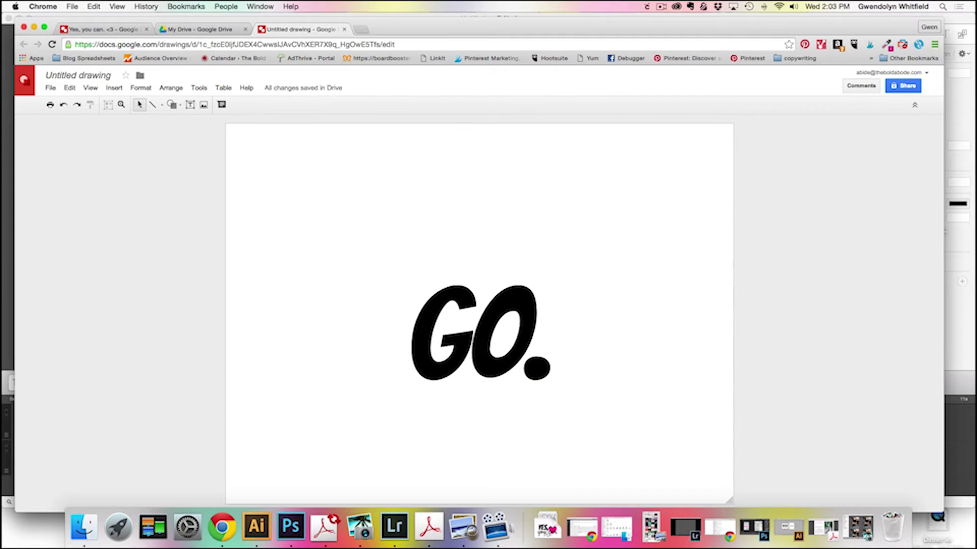
# - Widen the box, replace 'GO.' with 'YES,', and move it up and to the left
pyautogui.click(462, 304)
pyautogui.doubleClick(462, 304)
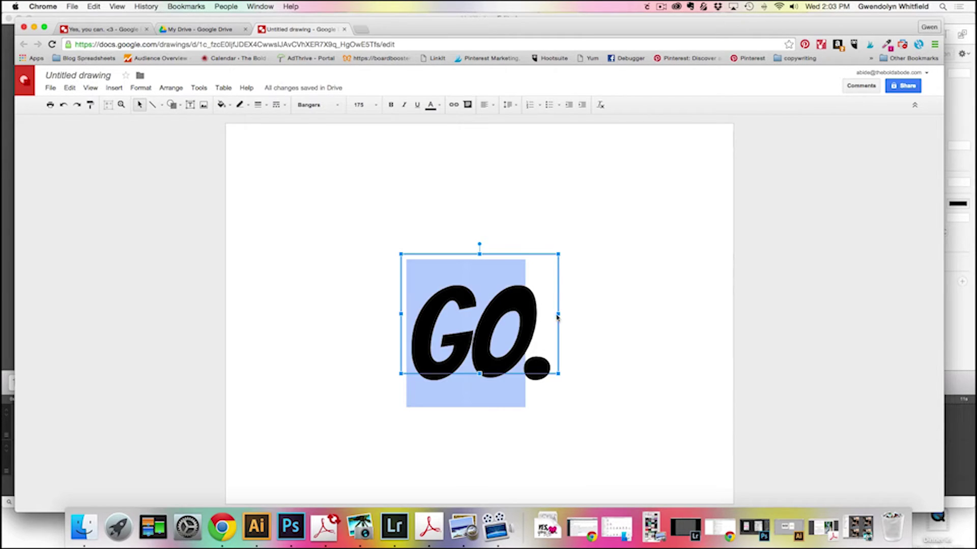
pyautogui.moveTo(558, 316); pyautogui.dragTo(617, 318)
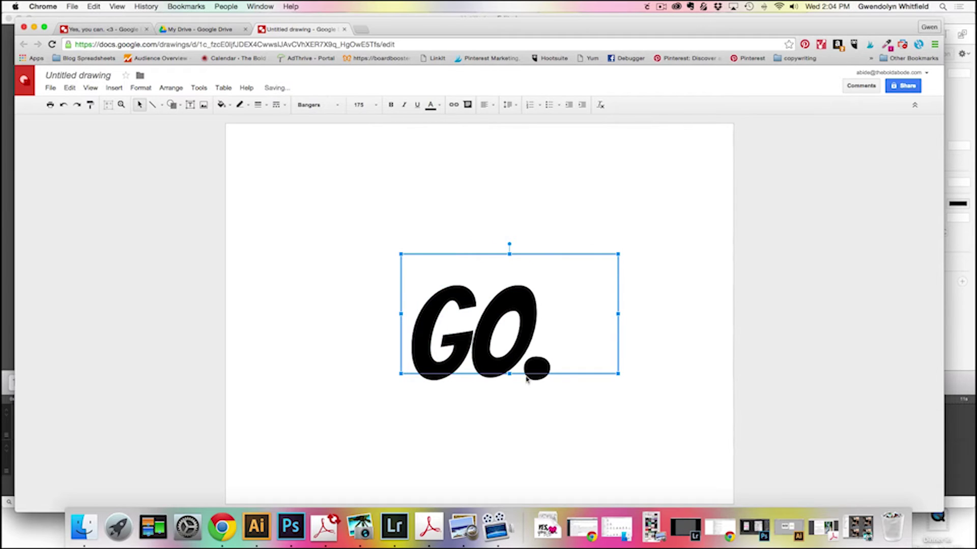
pyautogui.moveTo(509, 375); pyautogui.dragTo(511, 389)
pyautogui.tripleClick(529, 356)
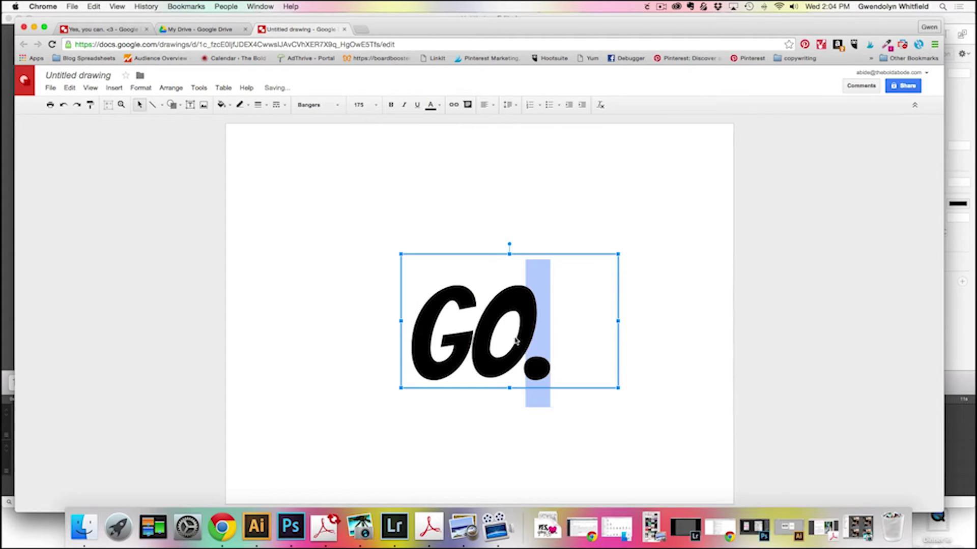
pyautogui.write('YES,')
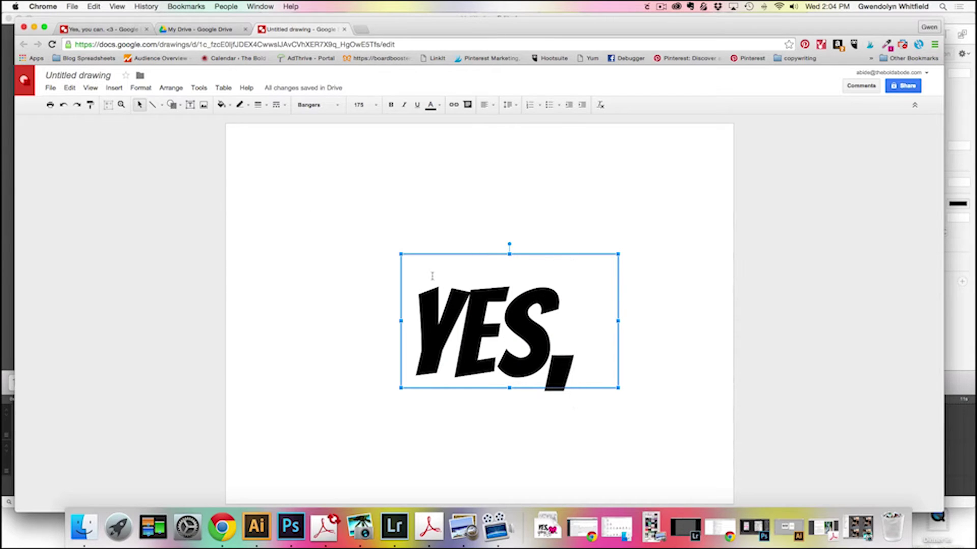
pyautogui.moveTo(431, 256); pyautogui.dragTo(360, 206)
pyautogui.click(410, 388)
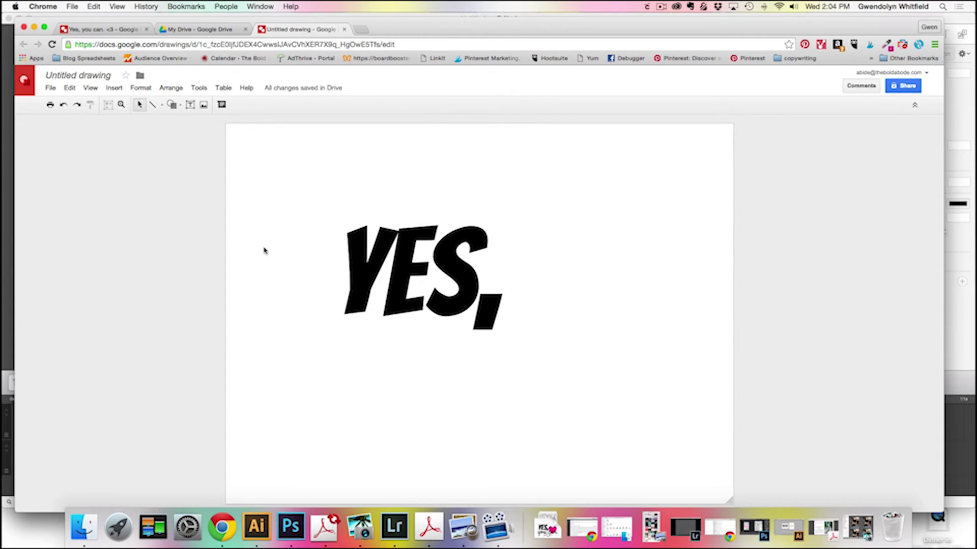
# - Add a text box below 'YES,' reading 'you can!' and select its text
pyautogui.click(190, 105)
pyautogui.click(392, 387)
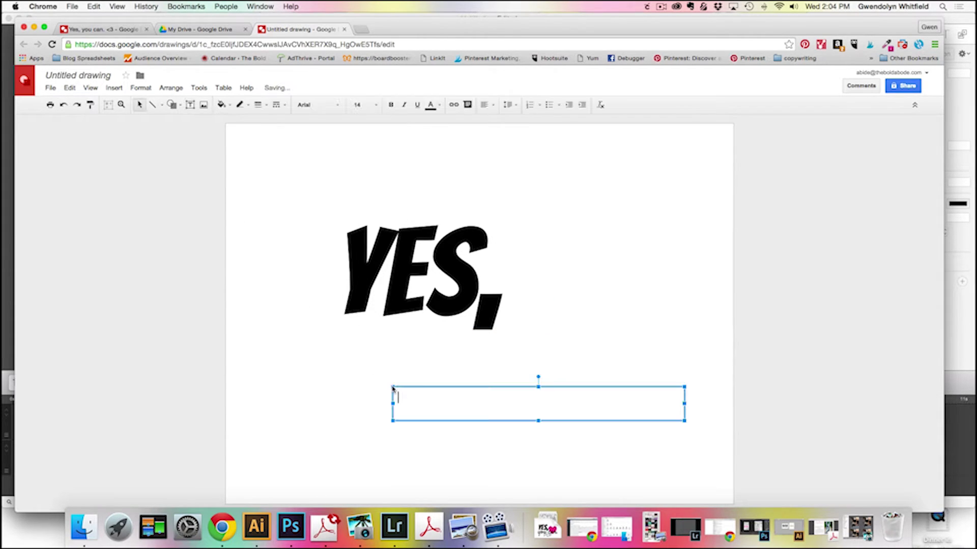
pyautogui.write('you can!')
pyautogui.tripleClick(408, 404)
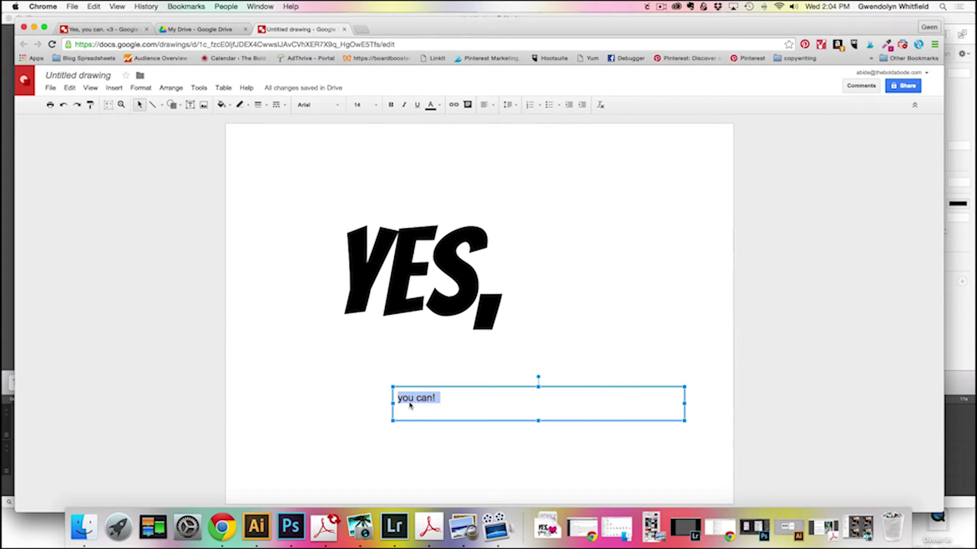
# - Set 'you can!' in the Satisfy font at size 200
pyautogui.click(304, 106)
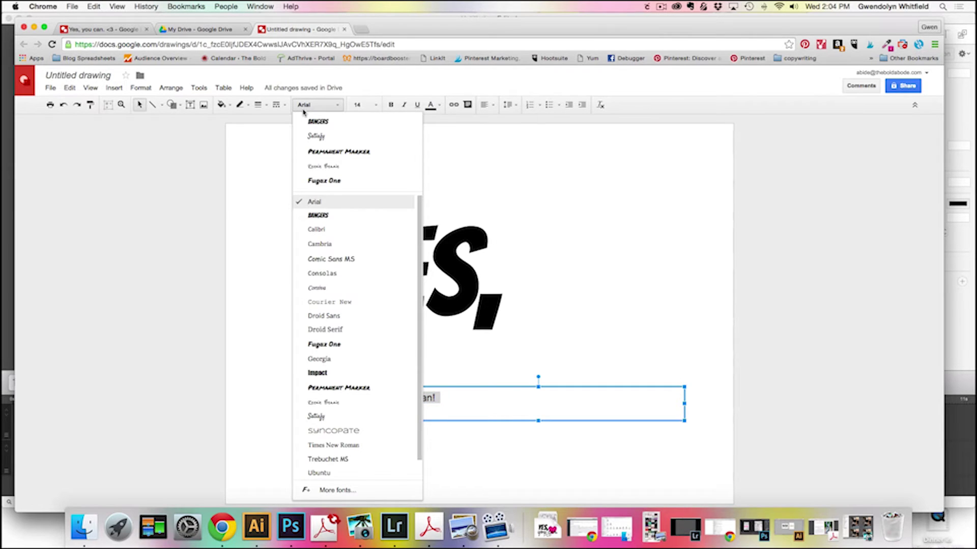
pyautogui.click(314, 136)
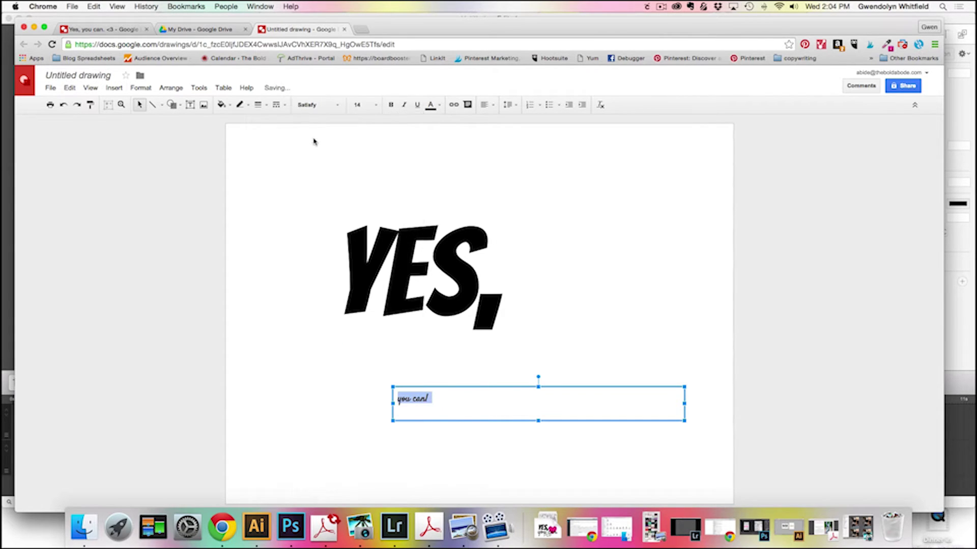
pyautogui.click(357, 105)
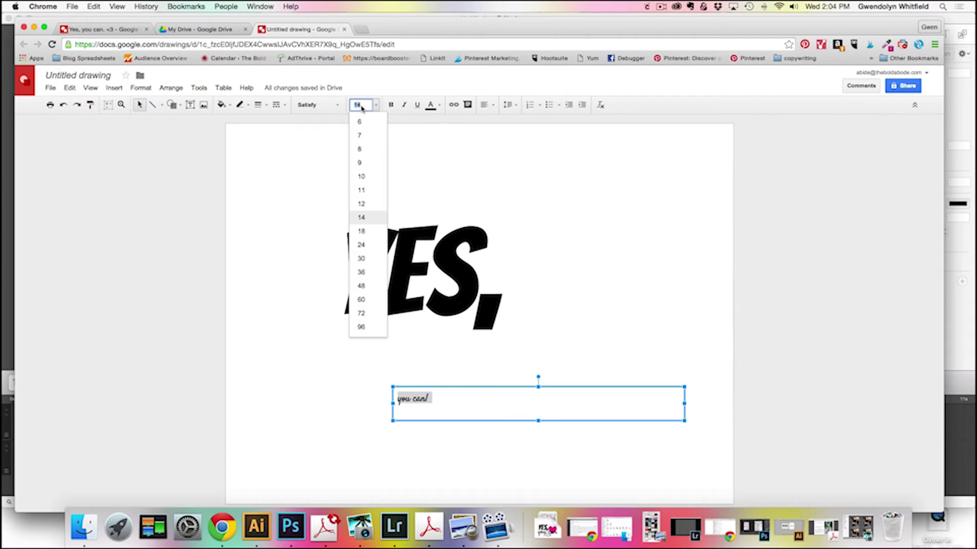
pyautogui.write('200')
pyautogui.press('Return')
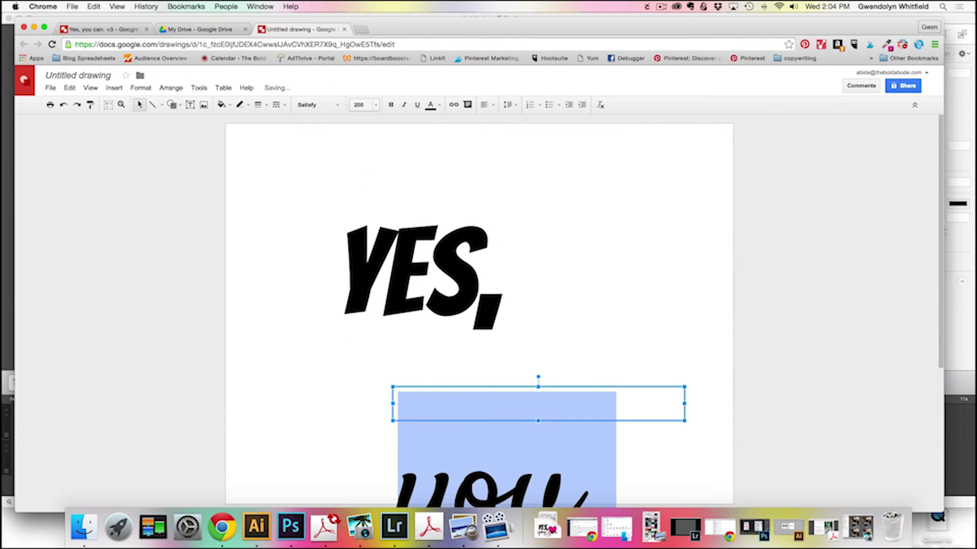
pyautogui.scroll(-5, 480, 271)
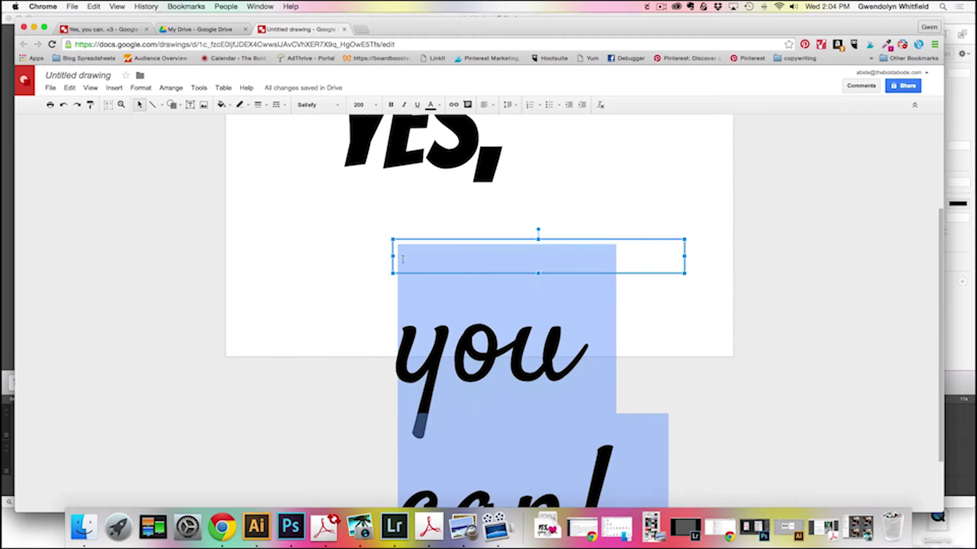
# - Enlarge the 'you can!' text box so the text fits on one line
pyautogui.moveTo(393, 259); pyautogui.dragTo(271, 257)
pyautogui.moveTo(478, 275); pyautogui.dragTo(478, 493)
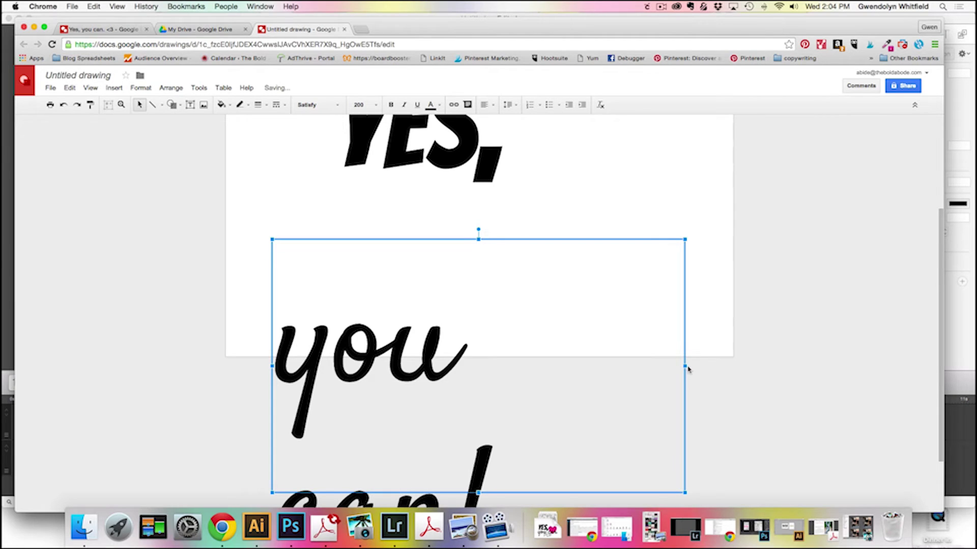
pyautogui.moveTo(686, 369); pyautogui.dragTo(794, 366)
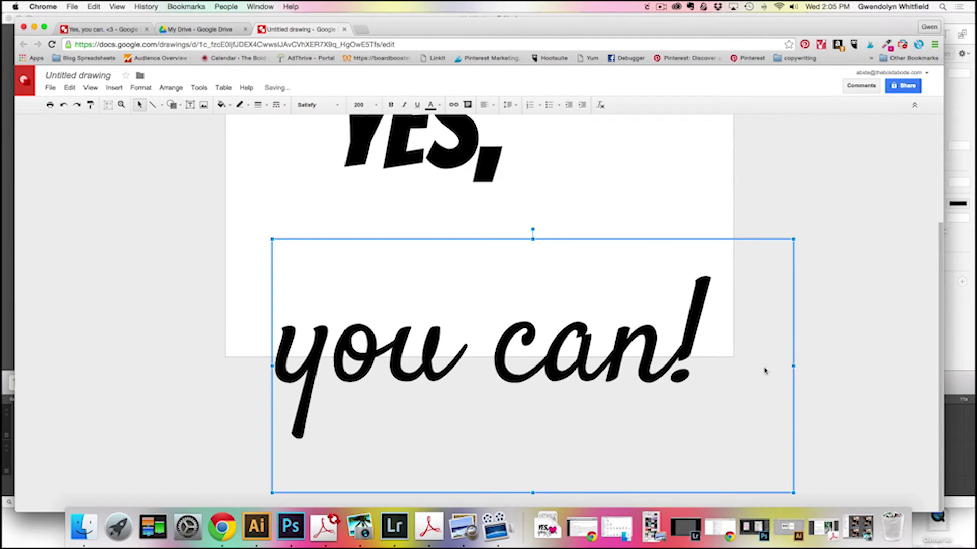
# - Reduce 'you can!' to size 175, then 150, and shrink its box to fit
pyautogui.tripleClick(496, 340)
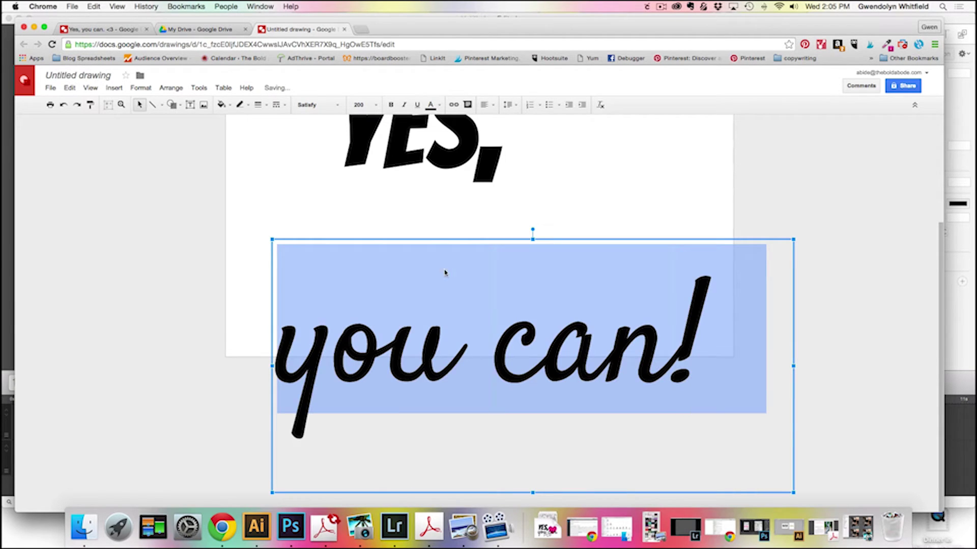
pyautogui.click(358, 104)
pyautogui.write('175')
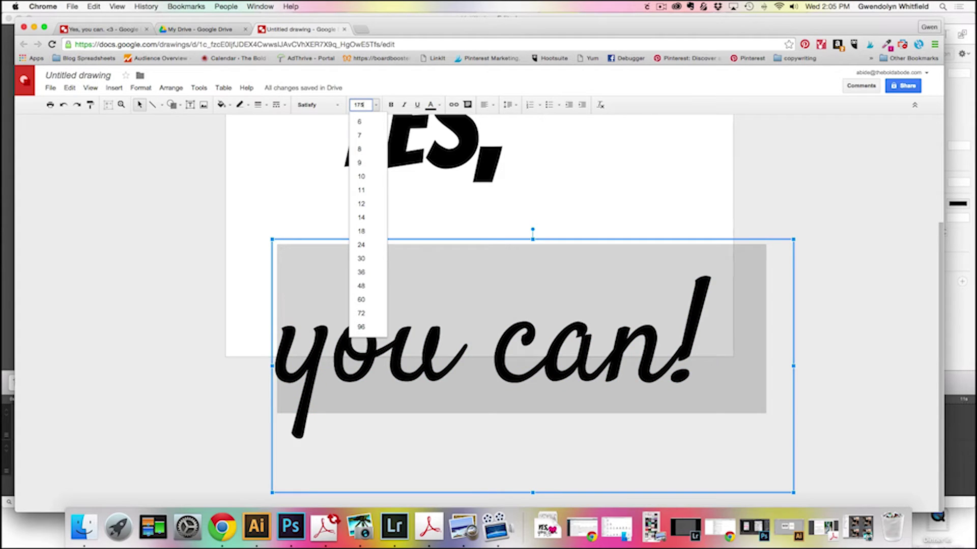
pyautogui.press('Return')
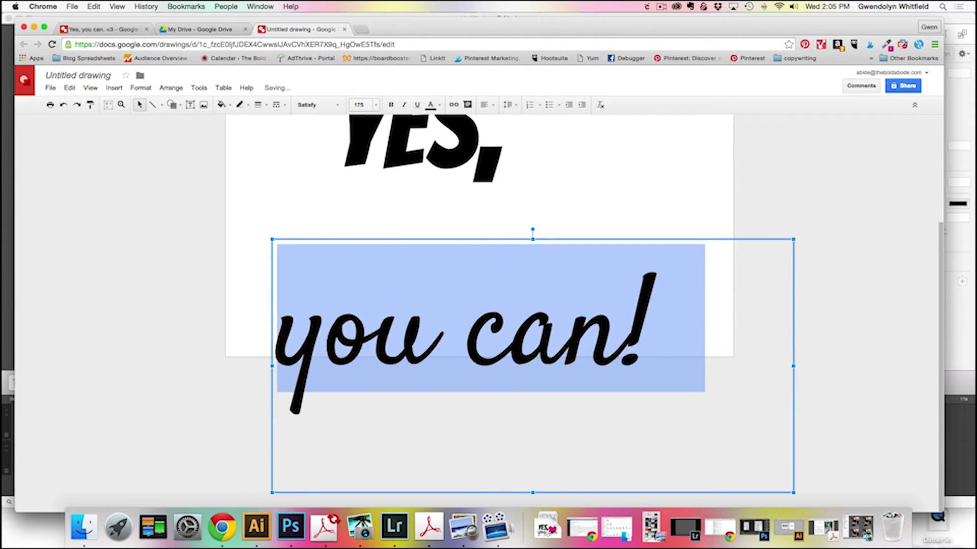
pyautogui.click(359, 105)
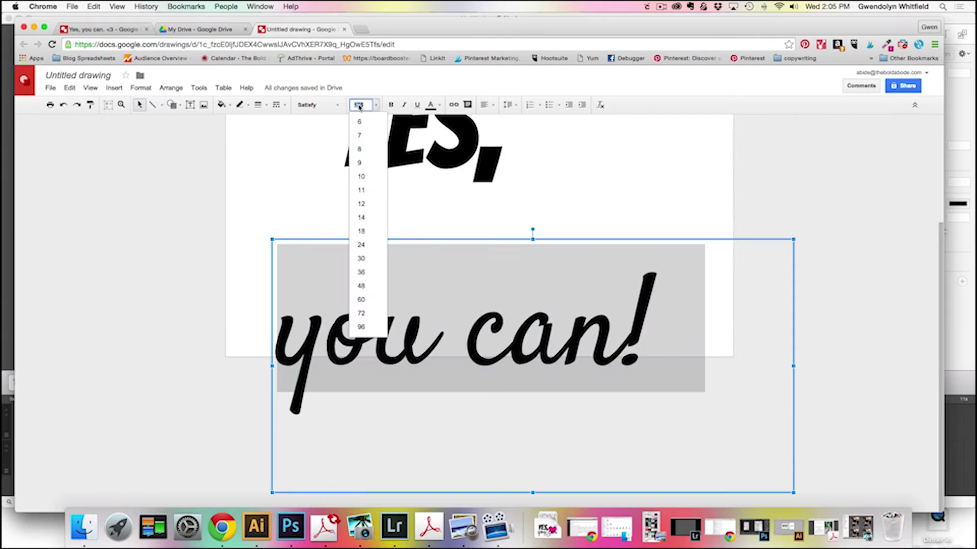
pyautogui.write('150')
pyautogui.press('Return')
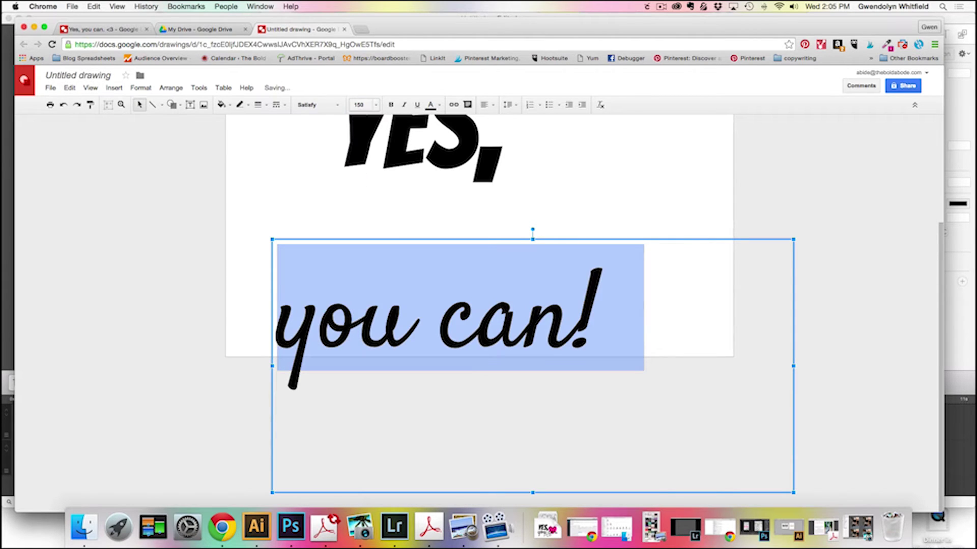
pyautogui.click(790, 491)
pyautogui.moveTo(789, 491); pyautogui.dragTo(609, 379)
# - Drag 'you can!' up under 'YES,' and nudge it slightly left and up
pyautogui.click(242, 161)
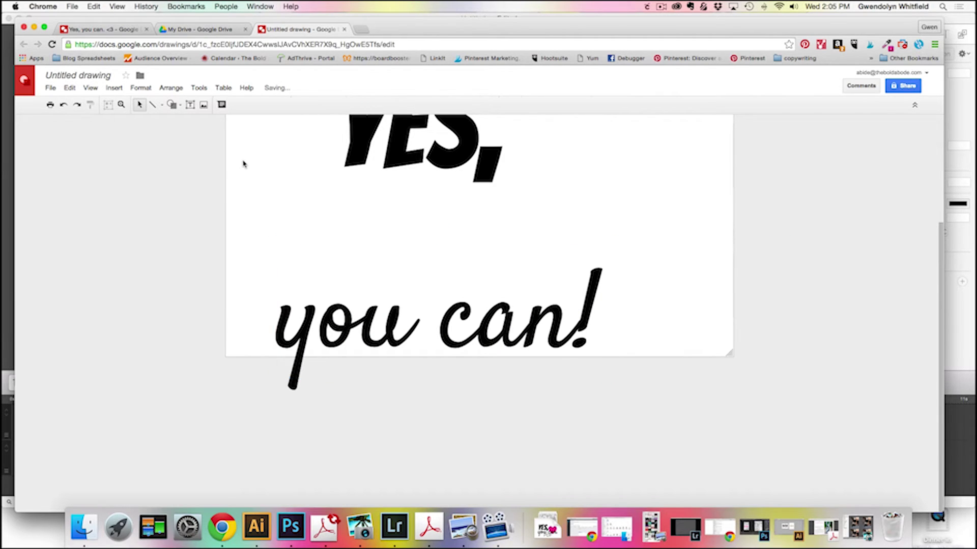
pyautogui.click(364, 260)
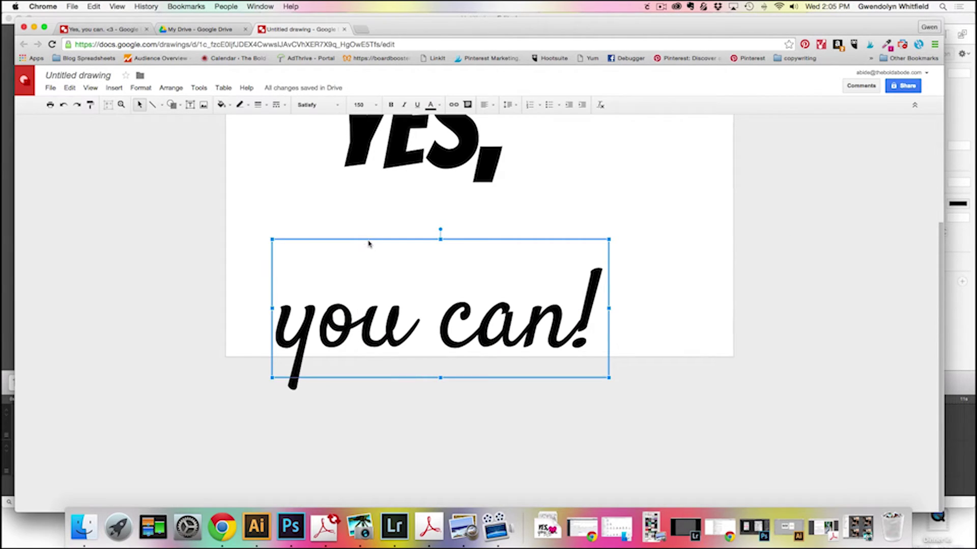
pyautogui.scroll(1, 371, 240)
pyautogui.scroll(2, 371, 240)
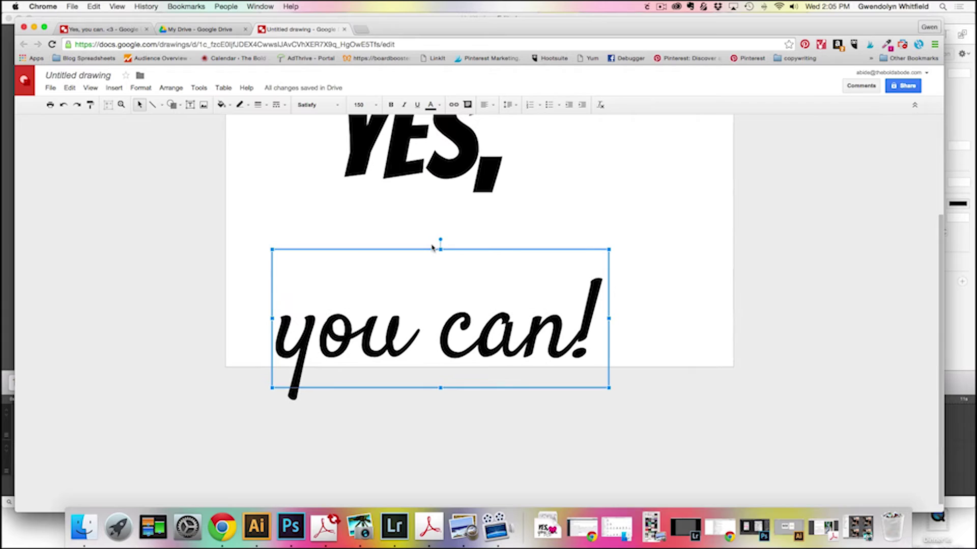
pyautogui.scroll(1, 440, 247)
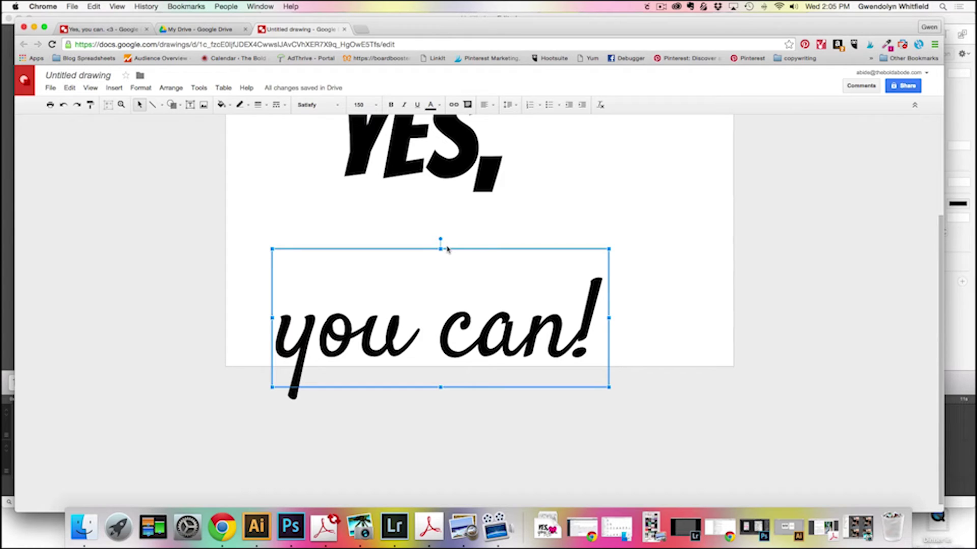
pyautogui.scroll(-1, 447, 249)
pyautogui.moveTo(448, 246); pyautogui.dragTo(519, 133)
pyautogui.scroll(3, 441, 230)
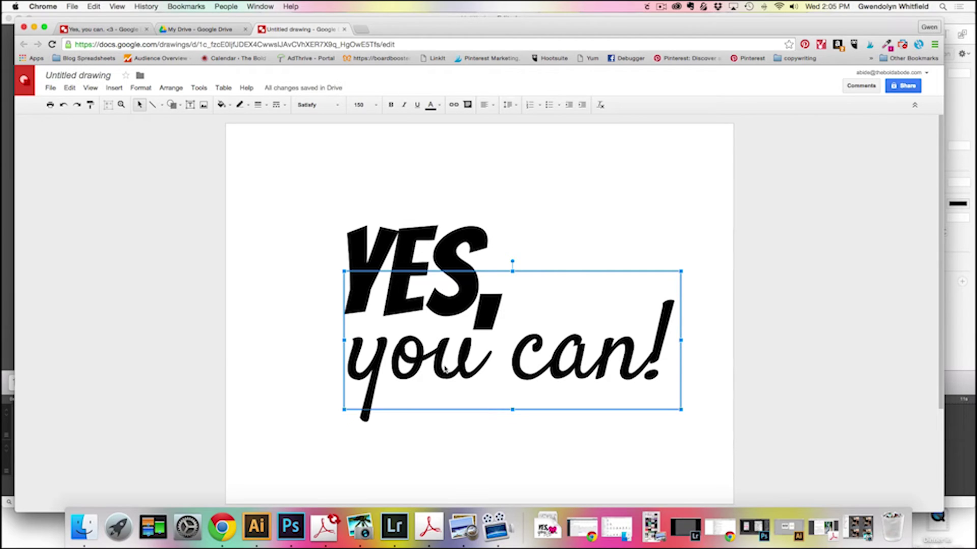
pyautogui.moveTo(394, 376); pyautogui.dragTo(388, 377)
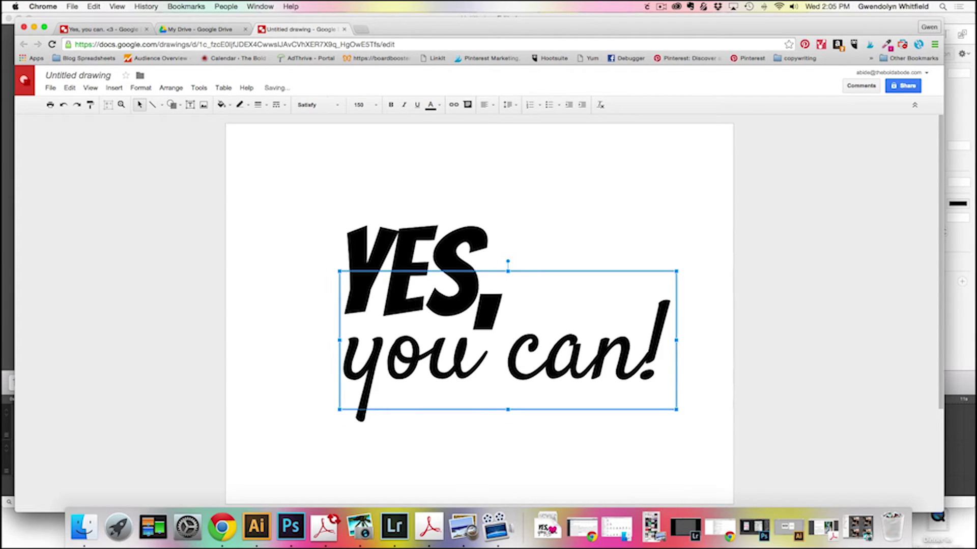
pyautogui.hotkey('shift', 'Up')
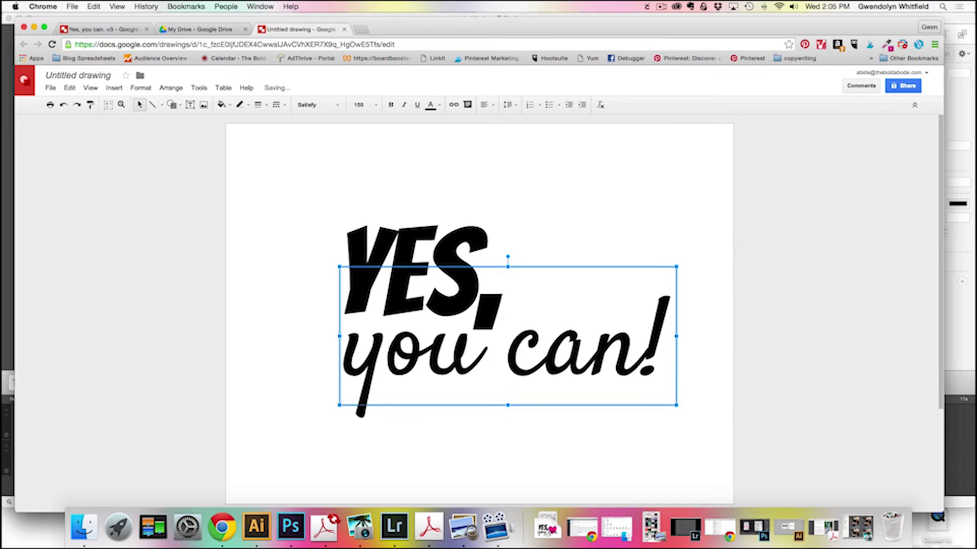
pyautogui.click(284, 174)
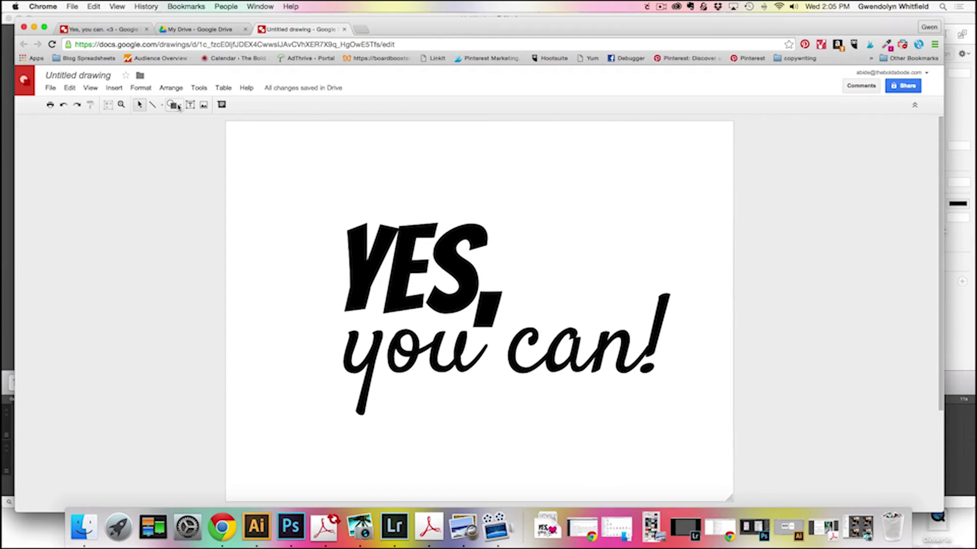
# - Draw a heart shape at the top right of the page
pyautogui.click(176, 105)
pyautogui.moveTo(190, 124)
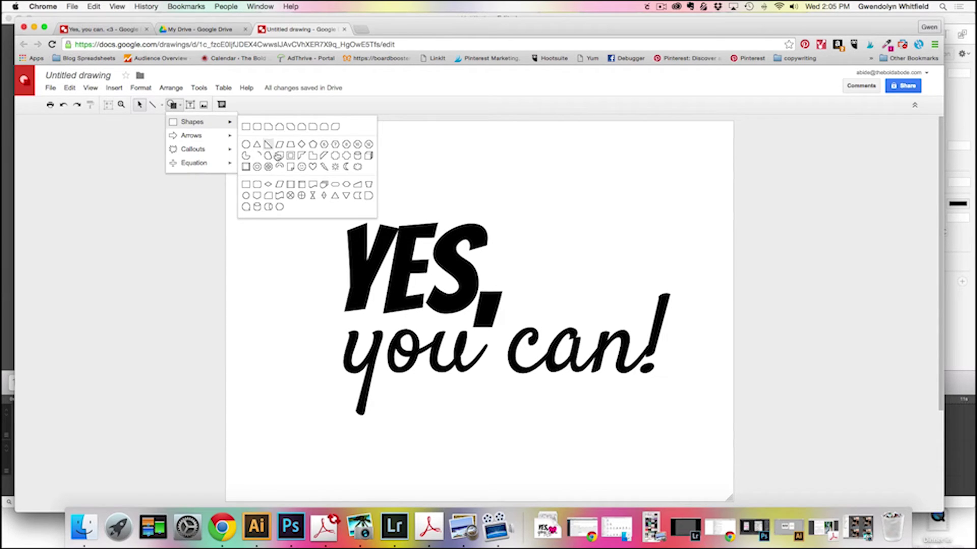
pyautogui.click(313, 168)
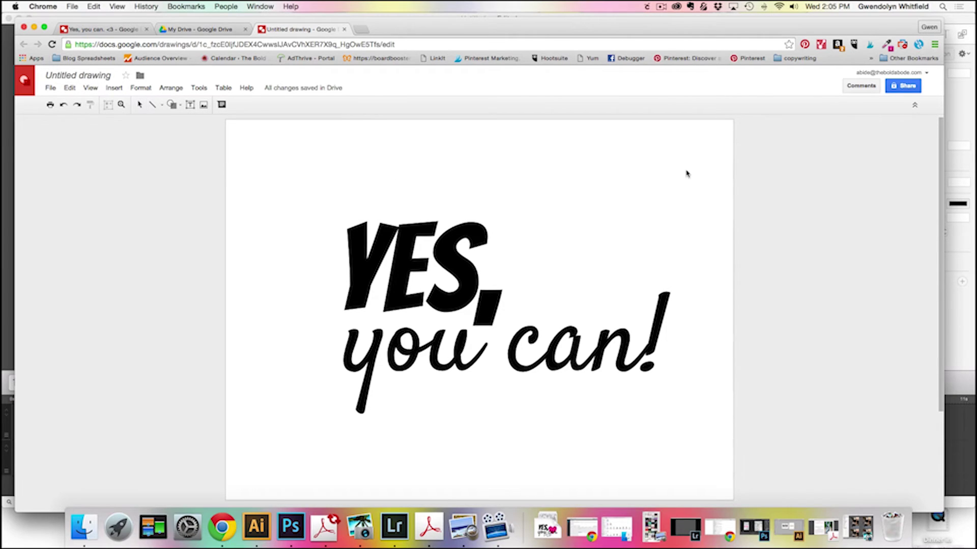
pyautogui.moveTo(595, 167); pyautogui.dragTo(677, 239)
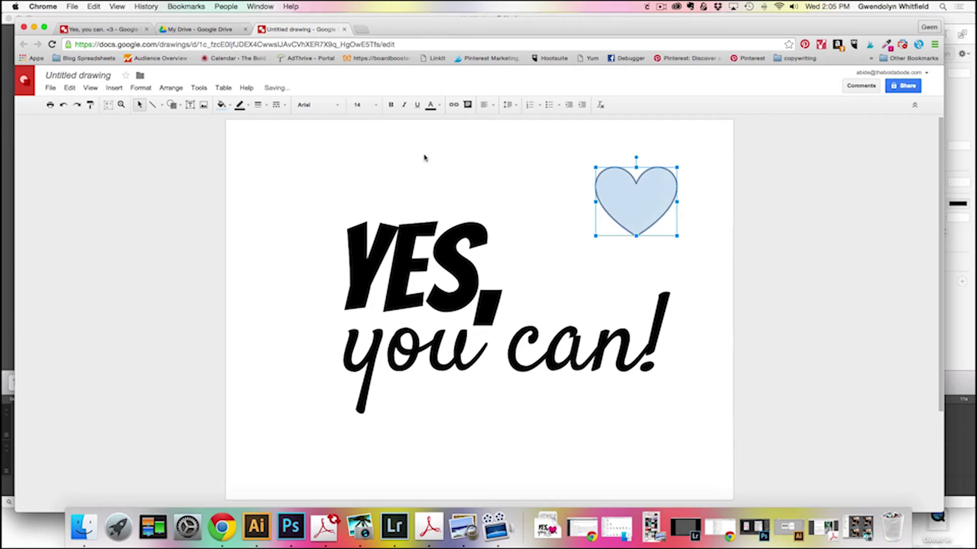
pyautogui.click(425, 158)
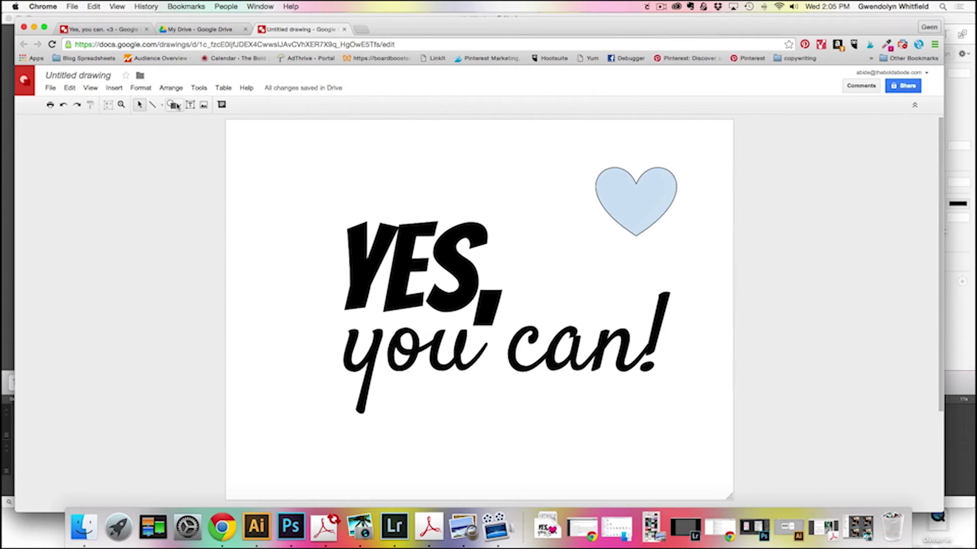
# - Delete an extra small heart above 'YES,' and shift the main heart slightly left
pyautogui.click(177, 105)
pyautogui.moveTo(198, 123)
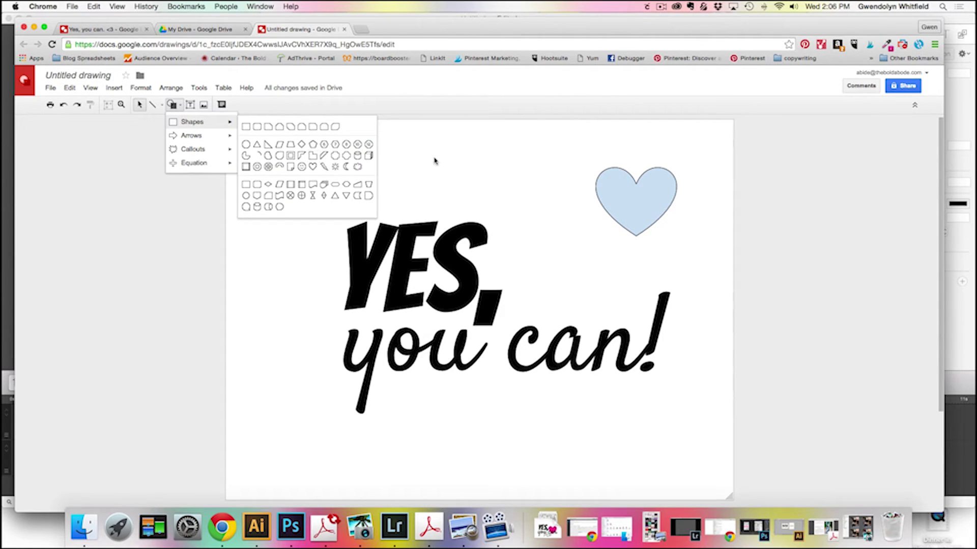
pyautogui.click(312, 166)
pyautogui.click(398, 161)
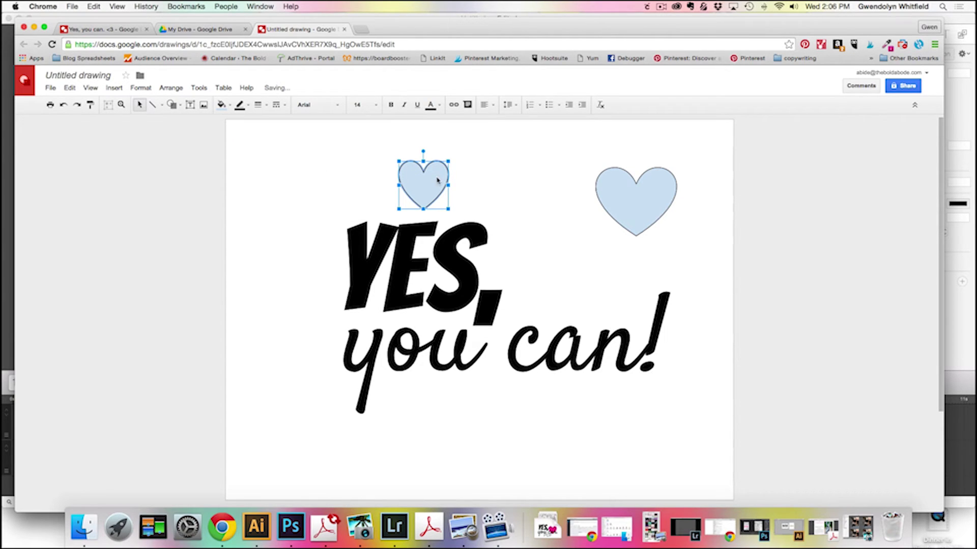
pyautogui.press('Delete')
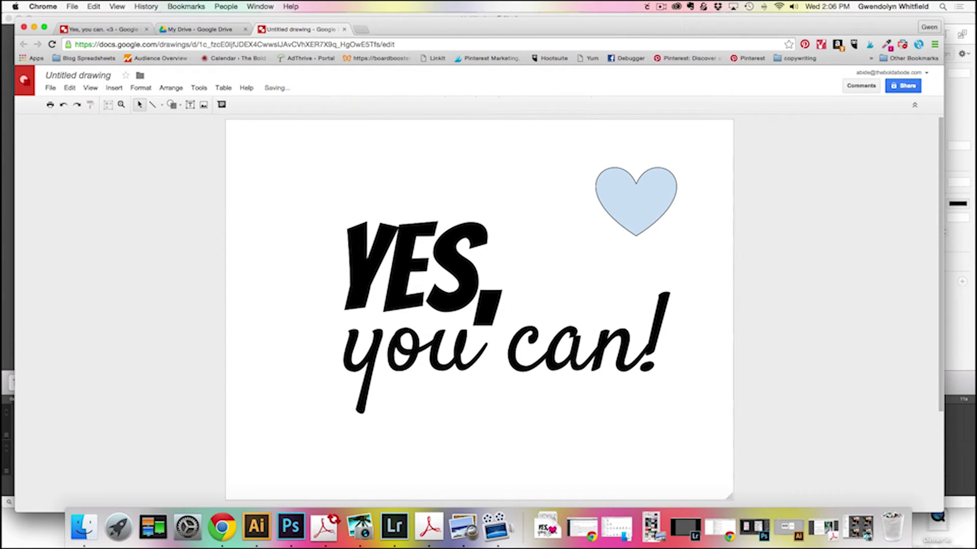
pyautogui.moveTo(628, 199); pyautogui.dragTo(577, 218)
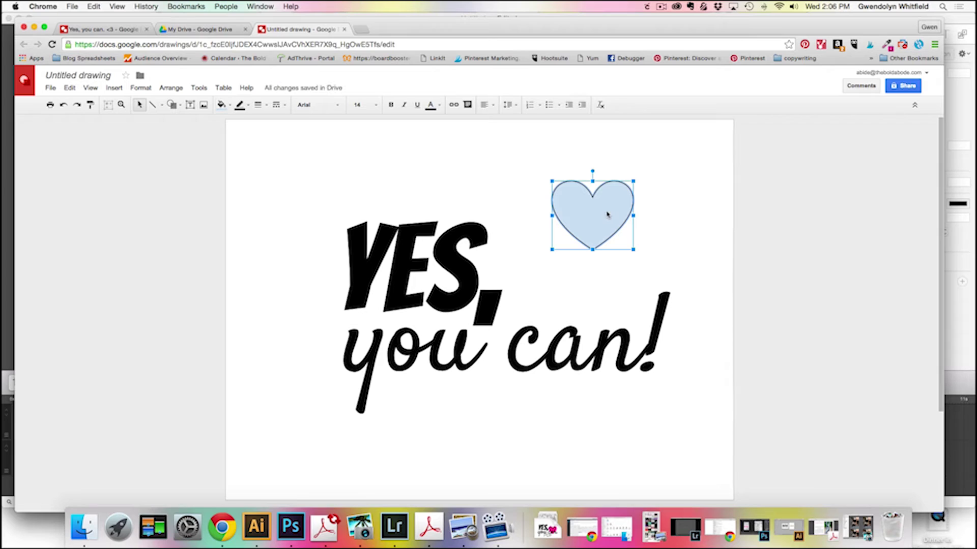
# - Fill the heart with magenta, then give it a custom #ff00ff fill
pyautogui.click(221, 105)
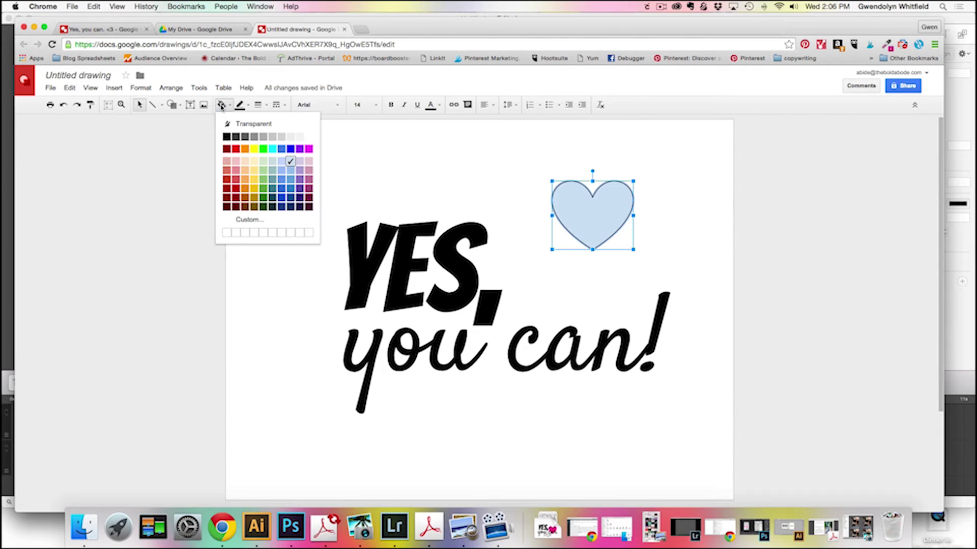
pyautogui.click(308, 149)
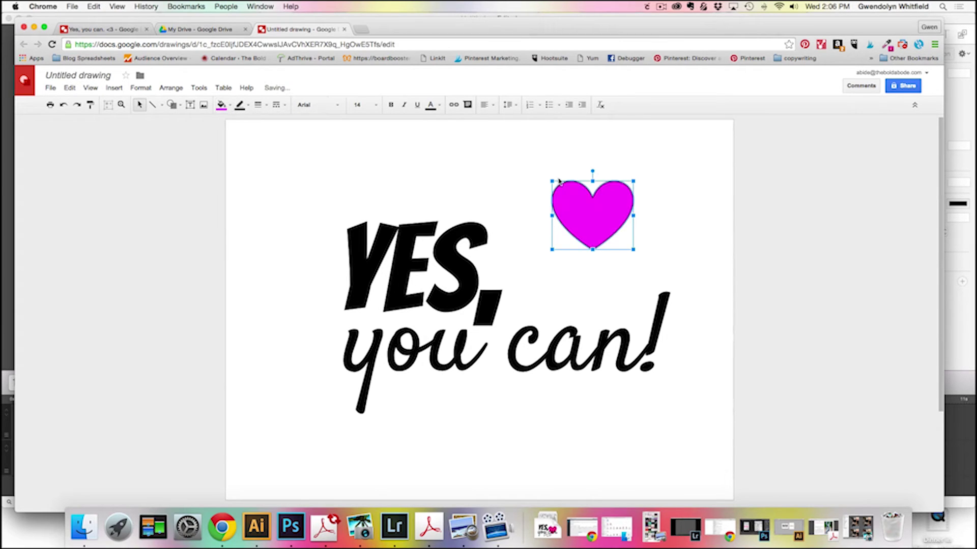
pyautogui.click(221, 104)
pyautogui.click(251, 220)
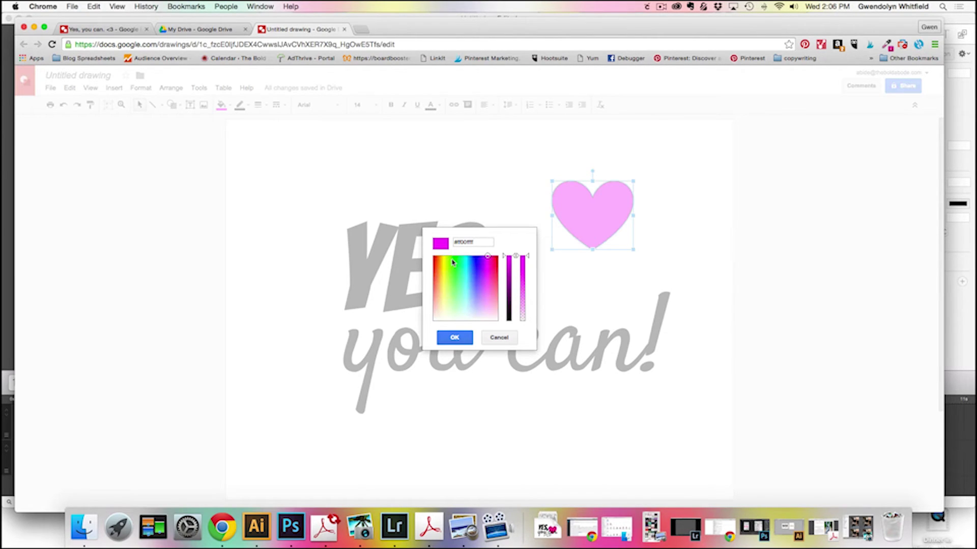
pyautogui.click(470, 242)
pyautogui.write('#ff00ff')
pyautogui.press('Return')
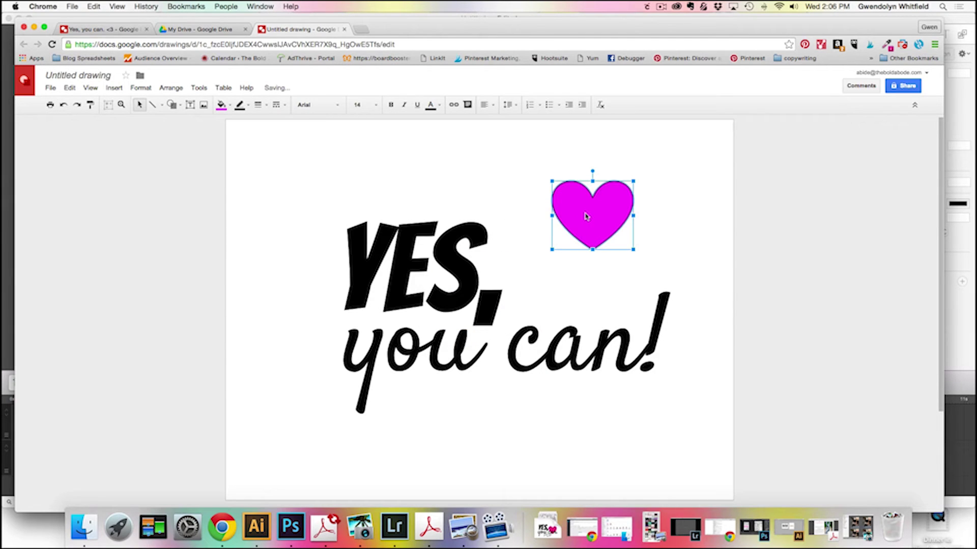
# - Change the heart's custom fill to hot pink #ec008c
pyautogui.click(222, 105)
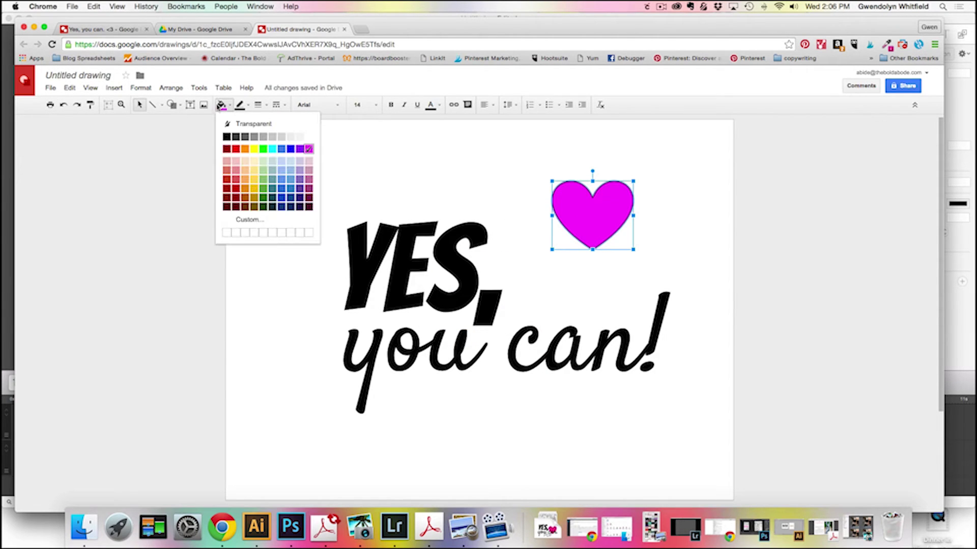
pyautogui.click(251, 222)
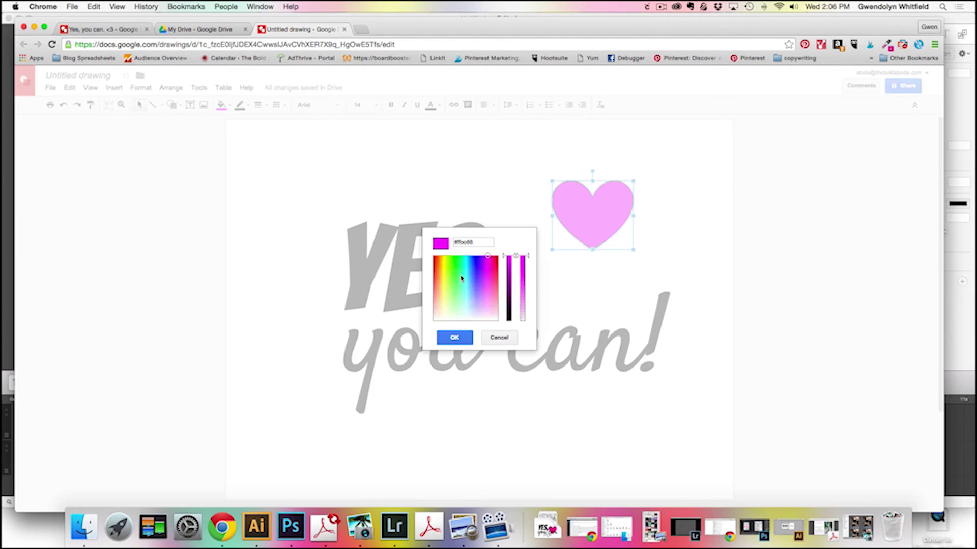
pyautogui.click(466, 244)
pyautogui.write('#ec008c')
pyautogui.press('Return')
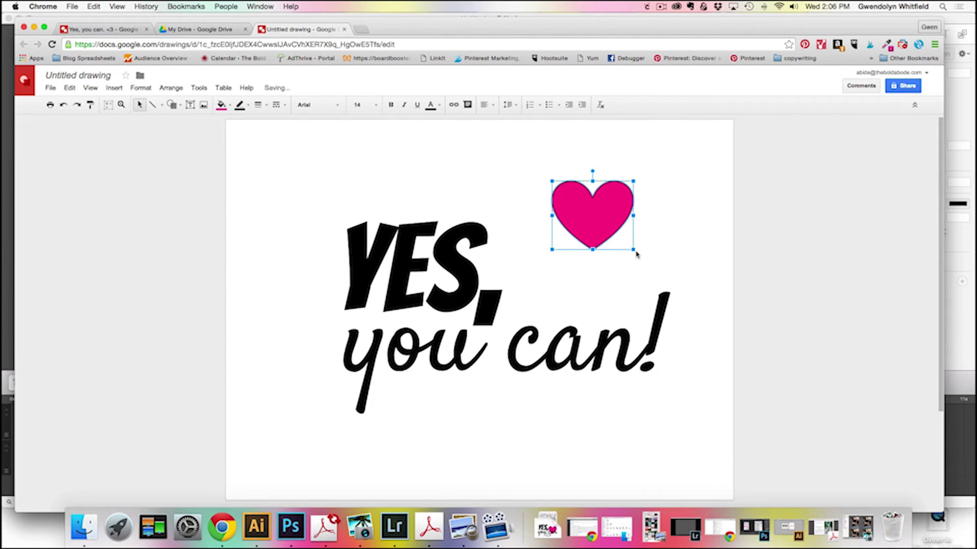
# - Enlarge the pink heart and drag it down onto the word 'can' after 'YES,'
pyautogui.moveTo(633, 249); pyautogui.dragTo(661, 288)
pyautogui.moveTo(617, 241); pyautogui.dragTo(567, 308)
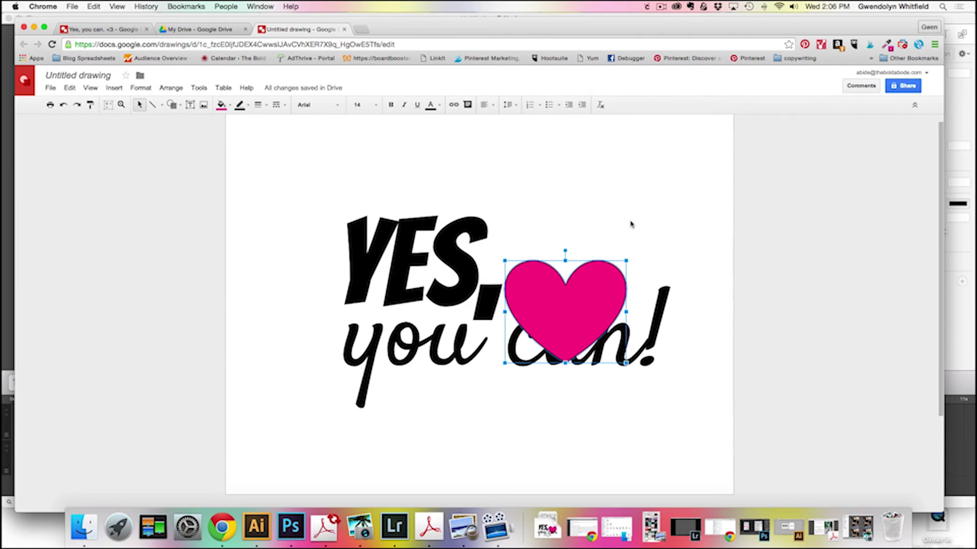
pyautogui.click(630, 224)
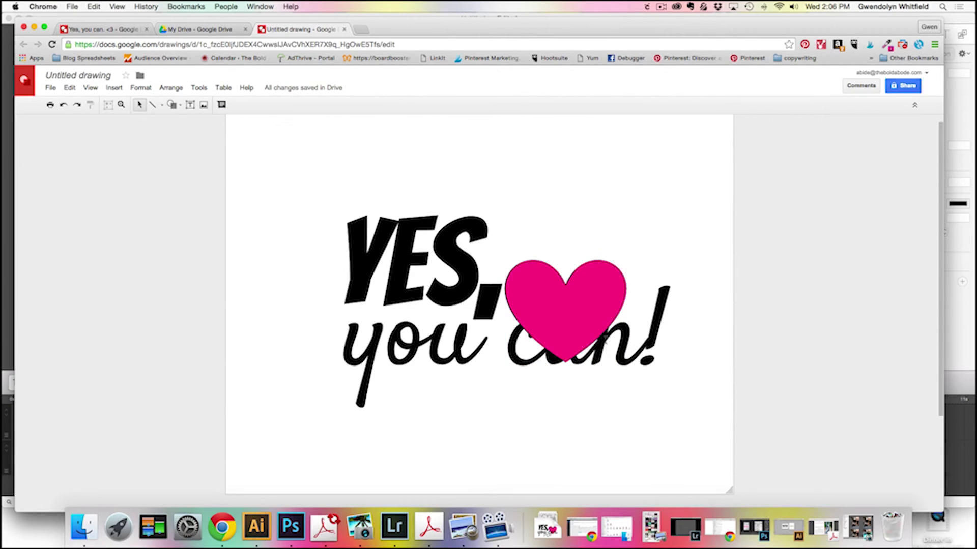
pyautogui.click(586, 309)
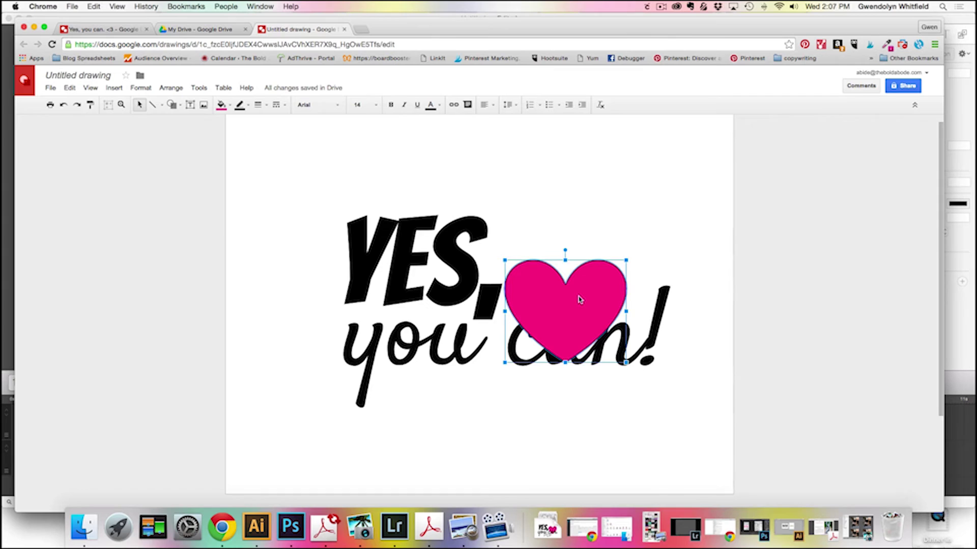
# - Use the heart's Order menu to layer it behind the 'can!' lettering
pyautogui.rightClick(579, 298)
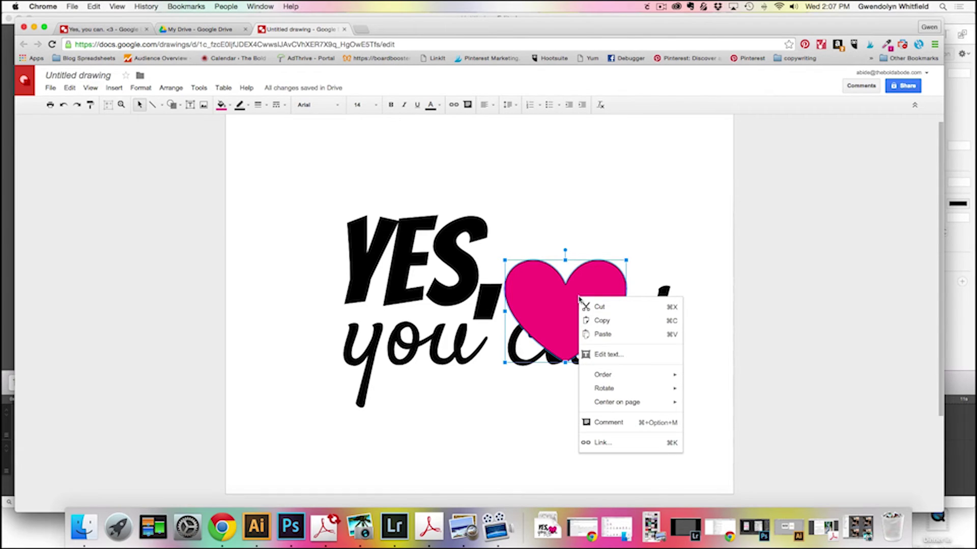
pyautogui.moveTo(604, 375)
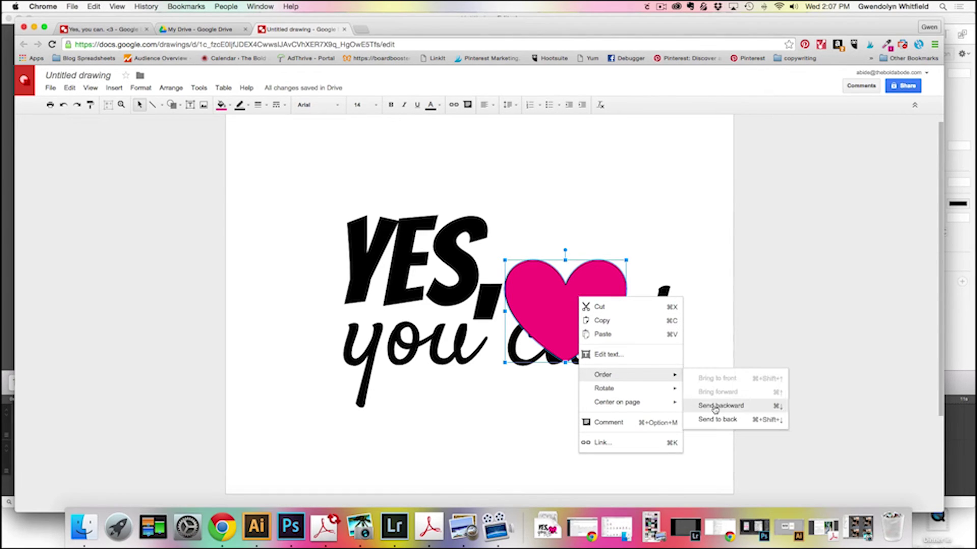
pyautogui.click(715, 406)
pyautogui.click(693, 214)
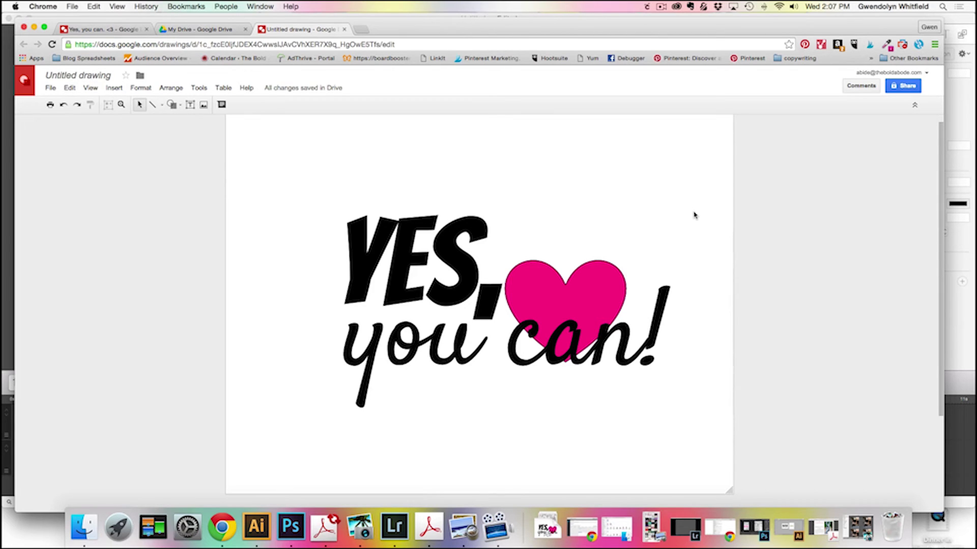
# - Select the 'you can!' text box from among the overlapping 'YES,' and 'you can!' boxes
pyautogui.click(605, 283)
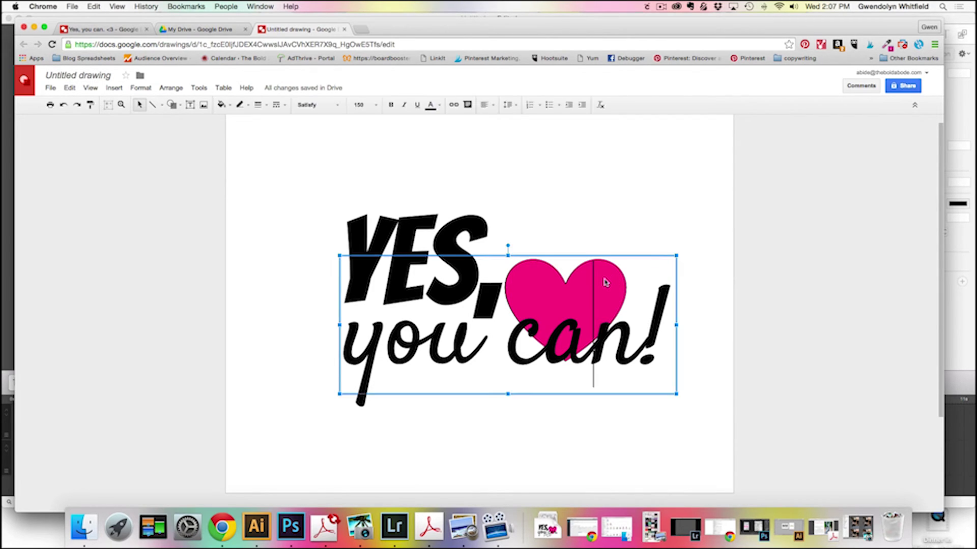
pyautogui.click(598, 240)
pyautogui.click(589, 274)
pyautogui.click(578, 222)
pyautogui.click(476, 239)
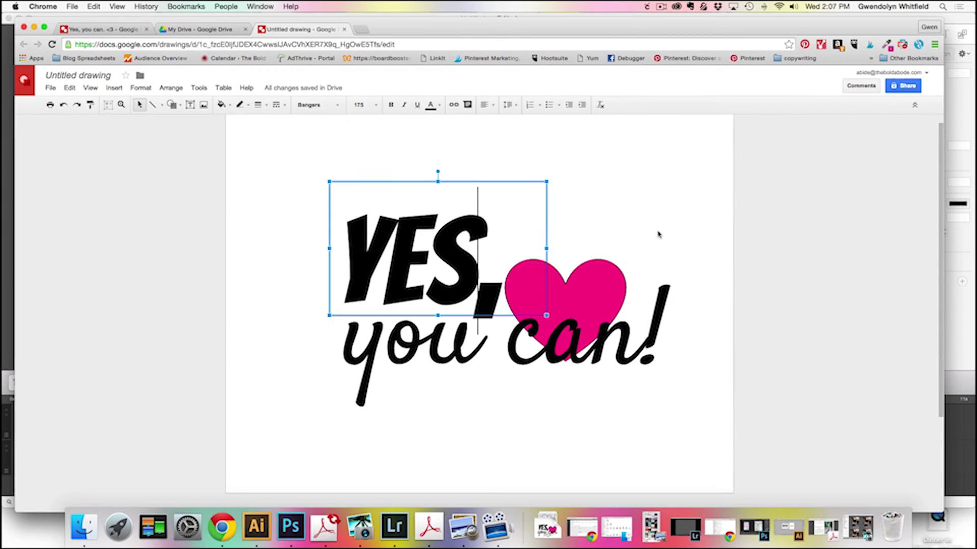
pyautogui.click(658, 236)
pyautogui.click(621, 273)
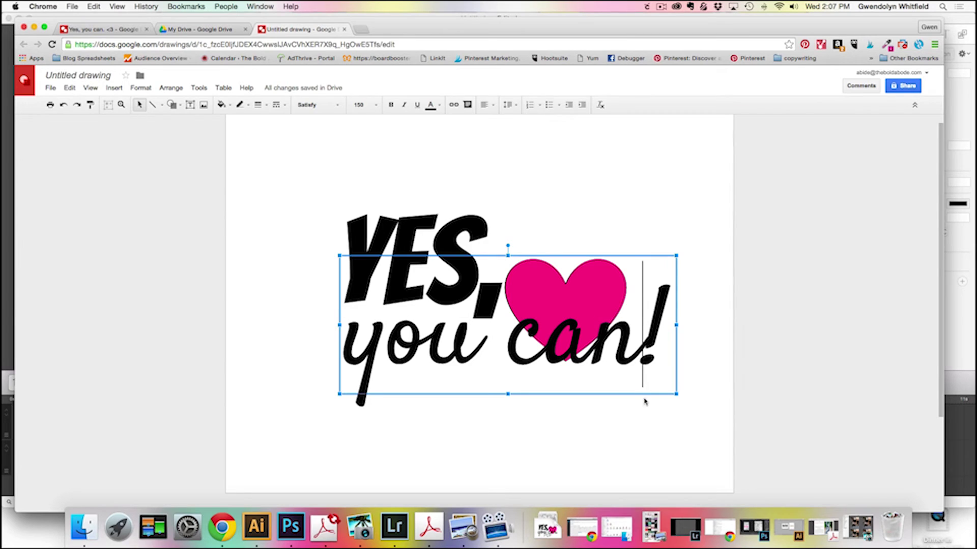
pyautogui.click(659, 413)
pyautogui.click(598, 340)
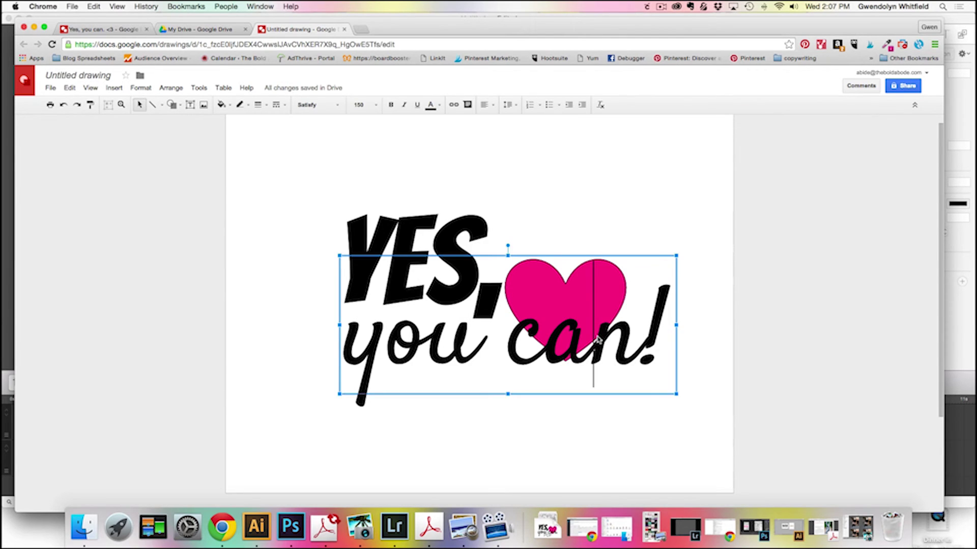
# - Send the 'you can!' text backward so the heart covers 'can'
pyautogui.rightClick(570, 343)
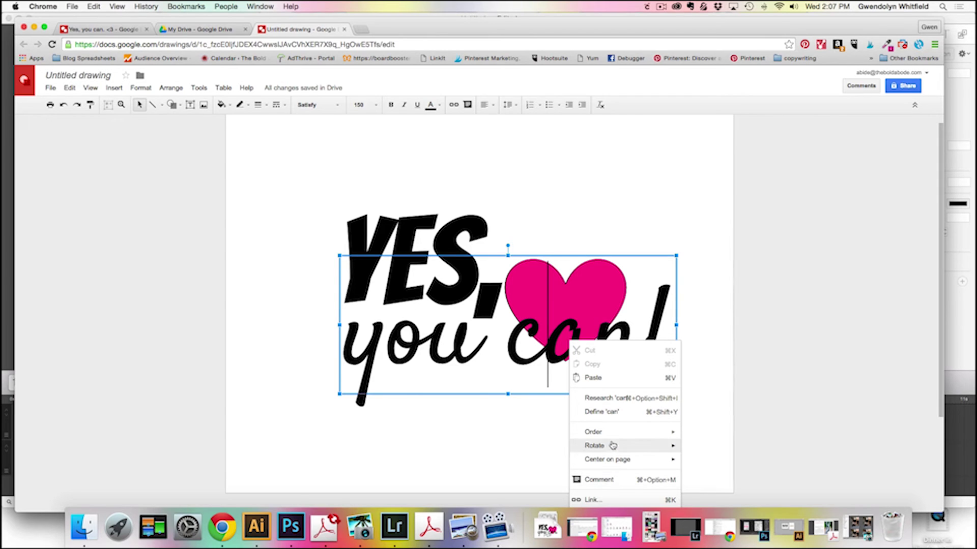
pyautogui.click(515, 415)
pyautogui.click(526, 365)
pyautogui.rightClick(539, 374)
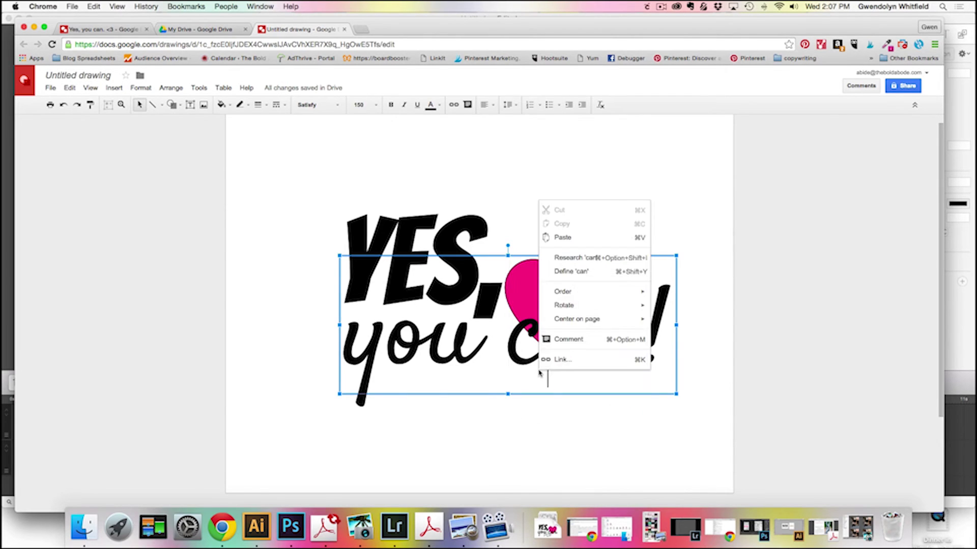
pyautogui.moveTo(592, 292)
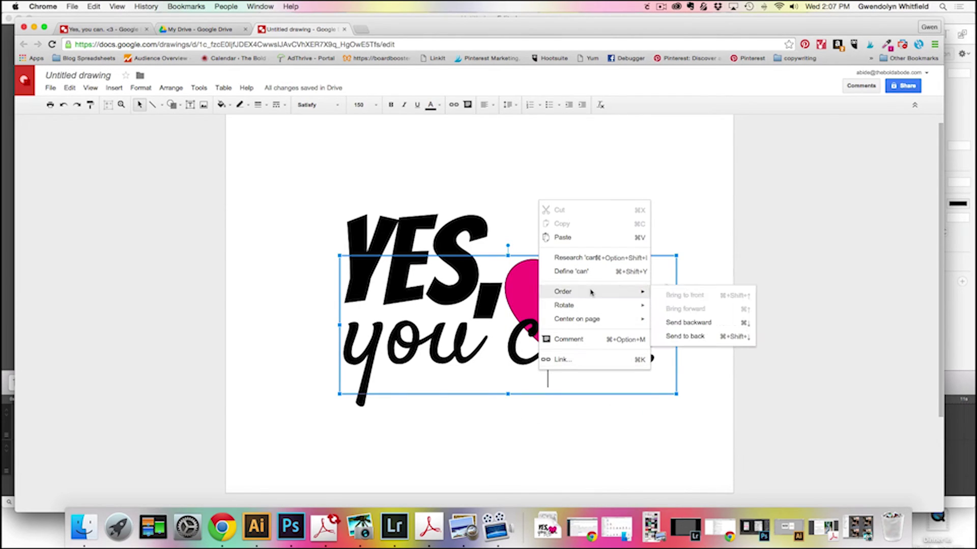
pyautogui.click(702, 323)
# - Select the pink heart and nudge it up over 'can'
pyautogui.click(697, 316)
pyautogui.click(584, 331)
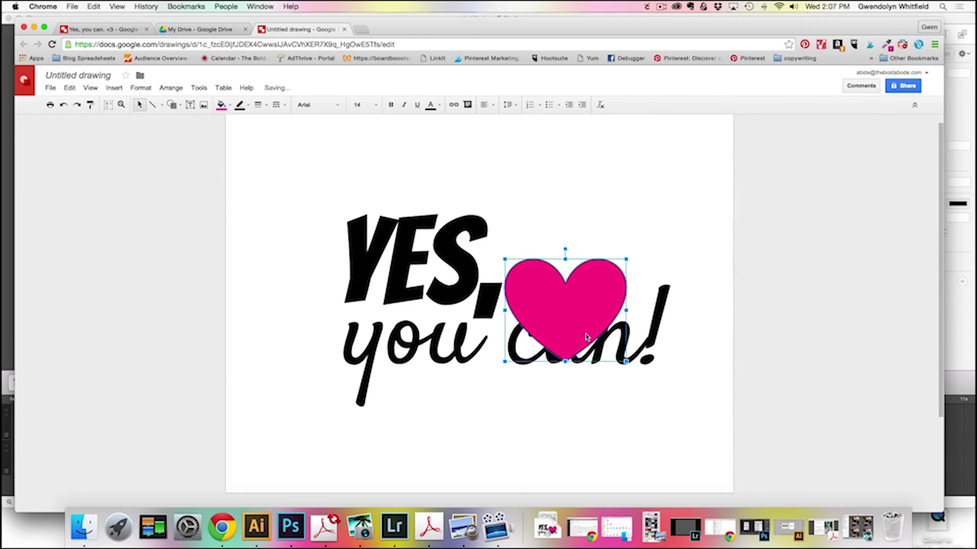
pyautogui.moveTo(584, 332); pyautogui.dragTo(570, 304)
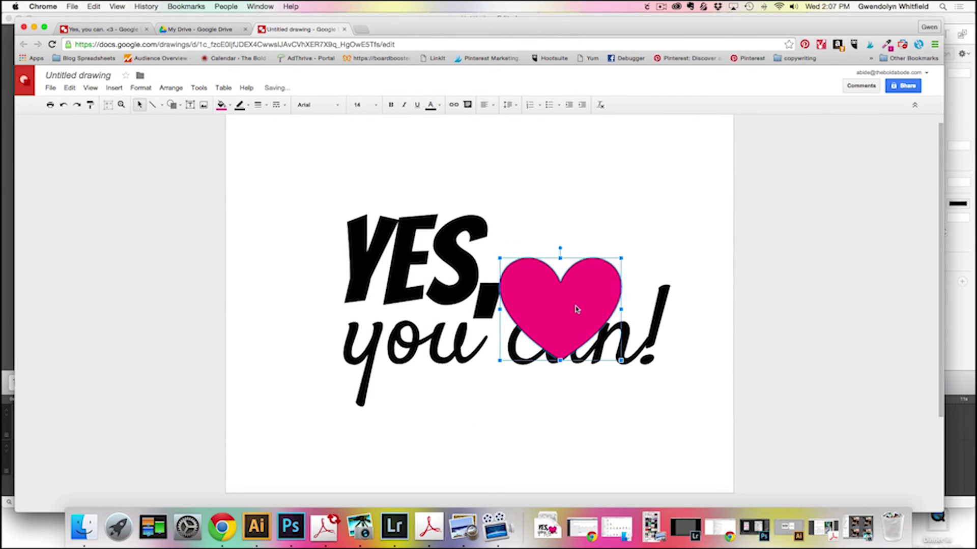
# - Put the heart behind the 'you can!' text using its Order options
pyautogui.rightClick(571, 306)
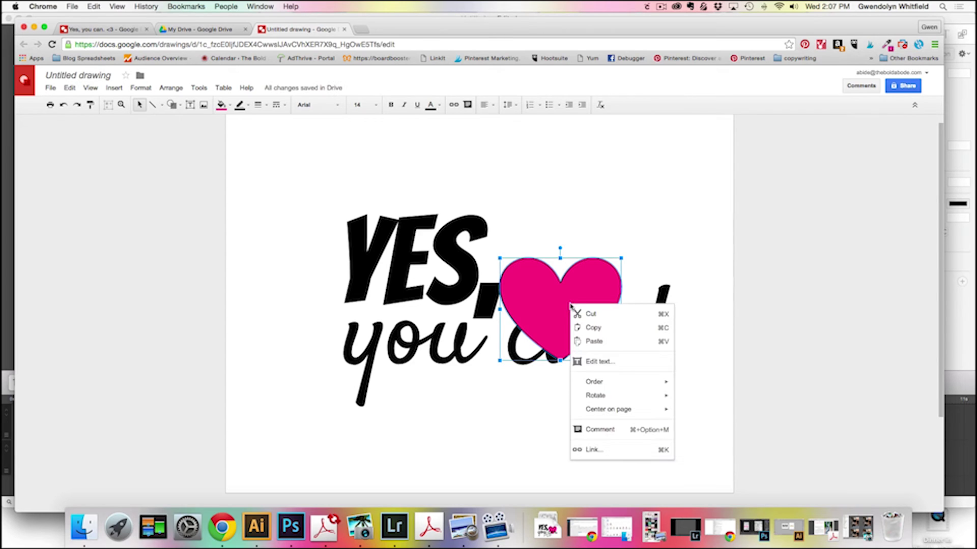
pyautogui.click(658, 239)
pyautogui.click(573, 307)
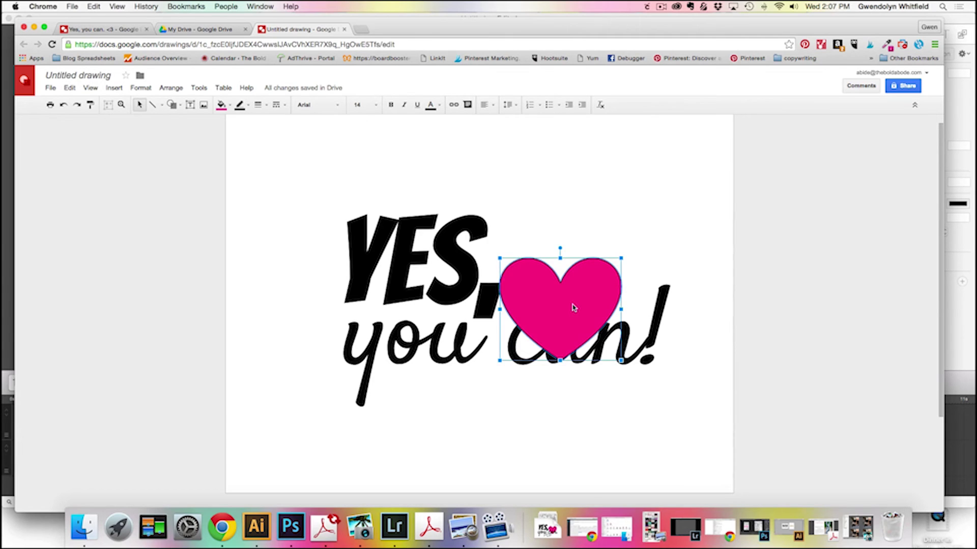
pyautogui.rightClick(573, 307)
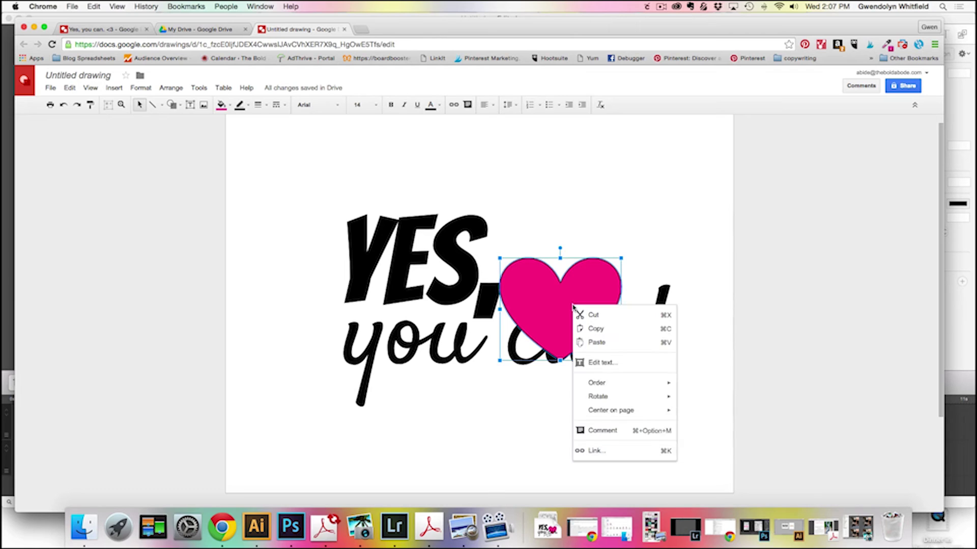
pyautogui.moveTo(644, 382)
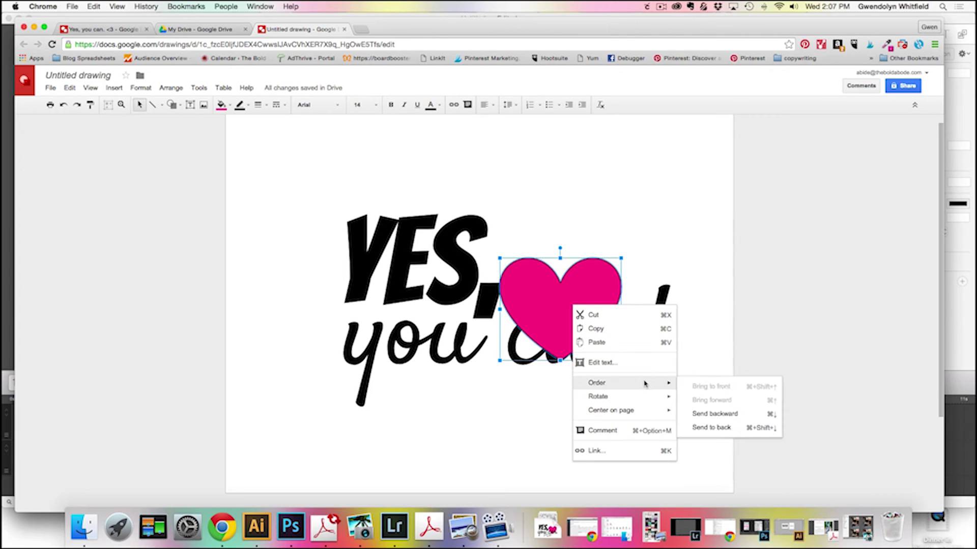
pyautogui.click(711, 427)
pyautogui.click(702, 224)
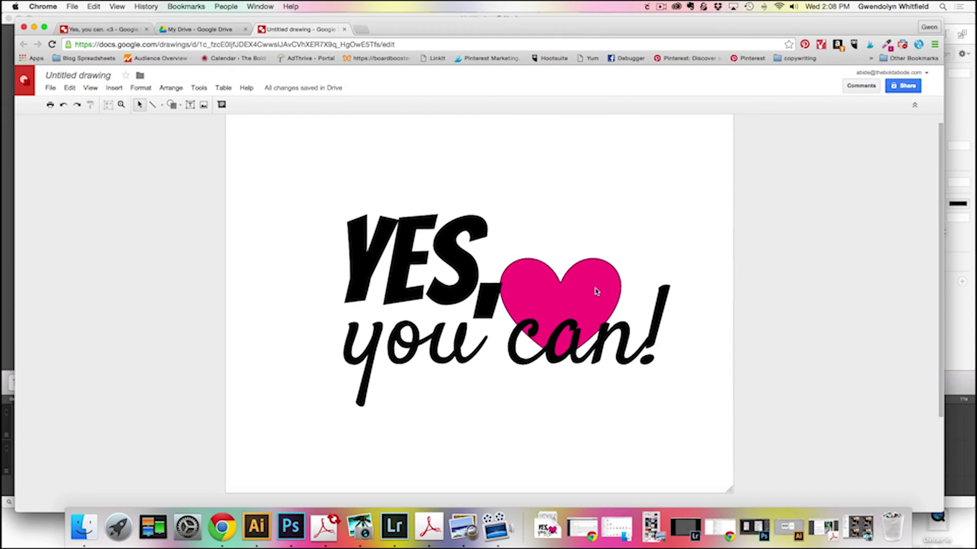
# - Shift the heart slightly right and send it to the very back
pyautogui.moveTo(596, 291); pyautogui.dragTo(609, 293)
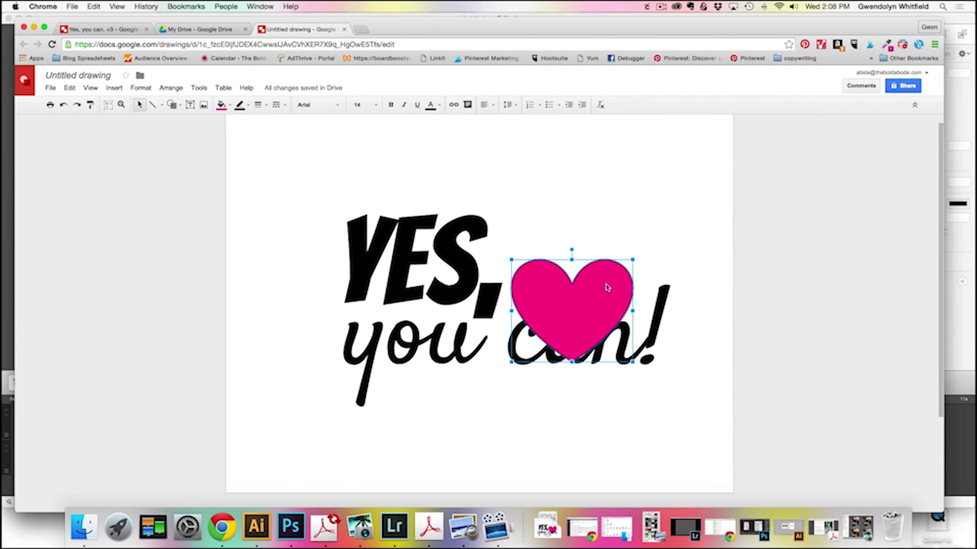
pyautogui.rightClick(607, 288)
pyautogui.moveTo(692, 361)
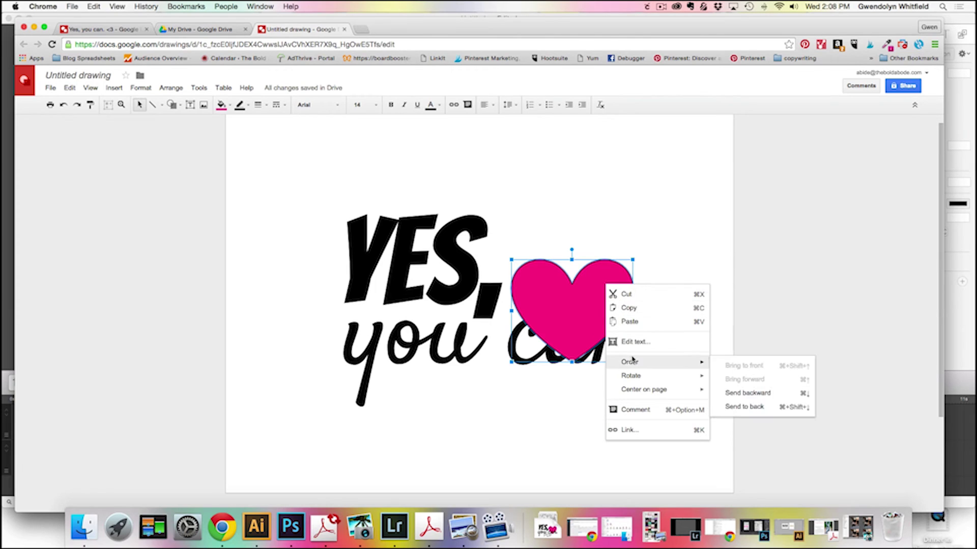
pyautogui.click(748, 406)
pyautogui.click(707, 174)
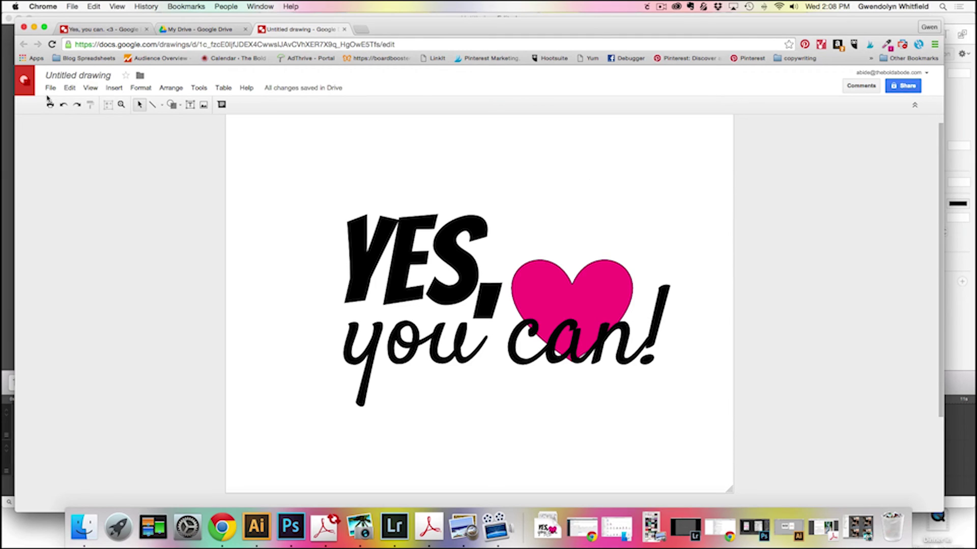
# - Rename the drawing from 'Untitled drawing' to 'Yes, you can!'
pyautogui.click(60, 76)
pyautogui.write('Y')
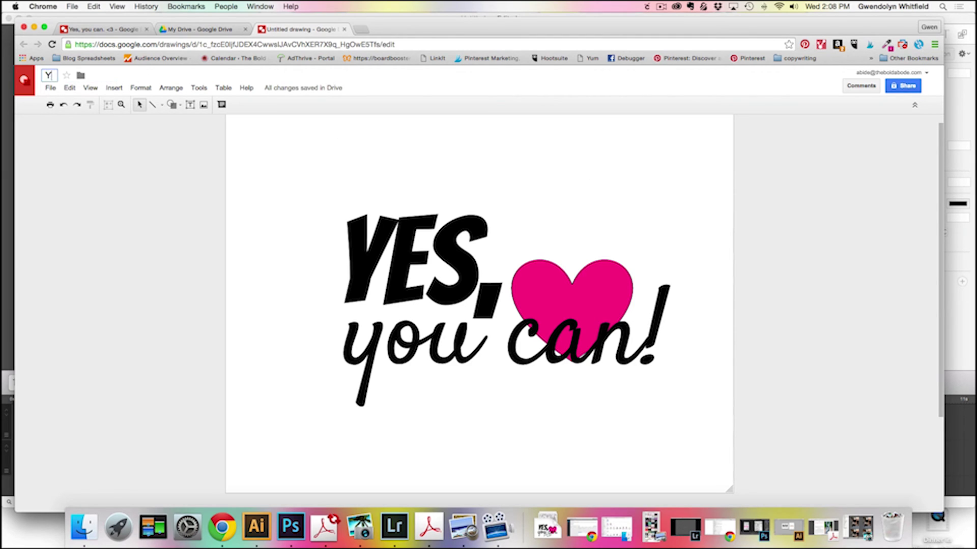
pyautogui.write('es, you can!')
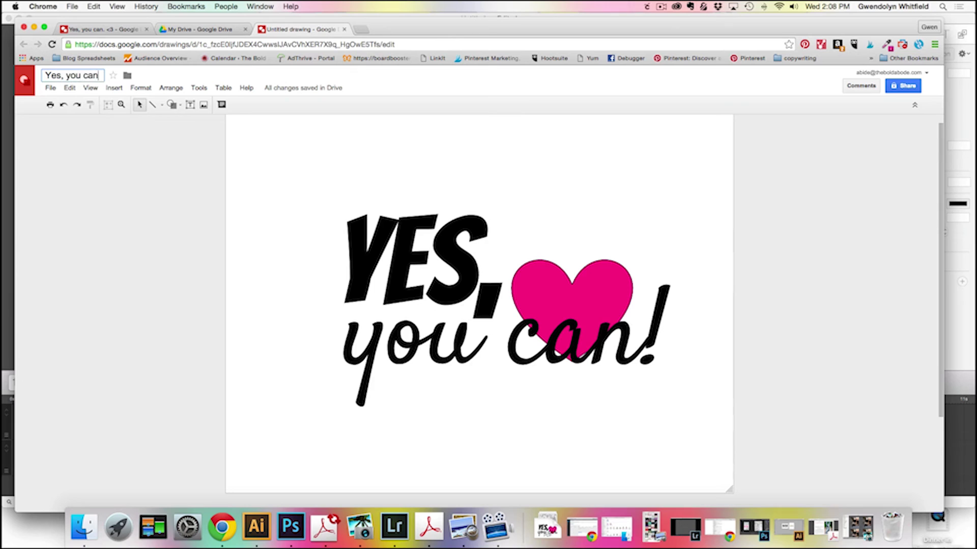
pyautogui.click(271, 134)
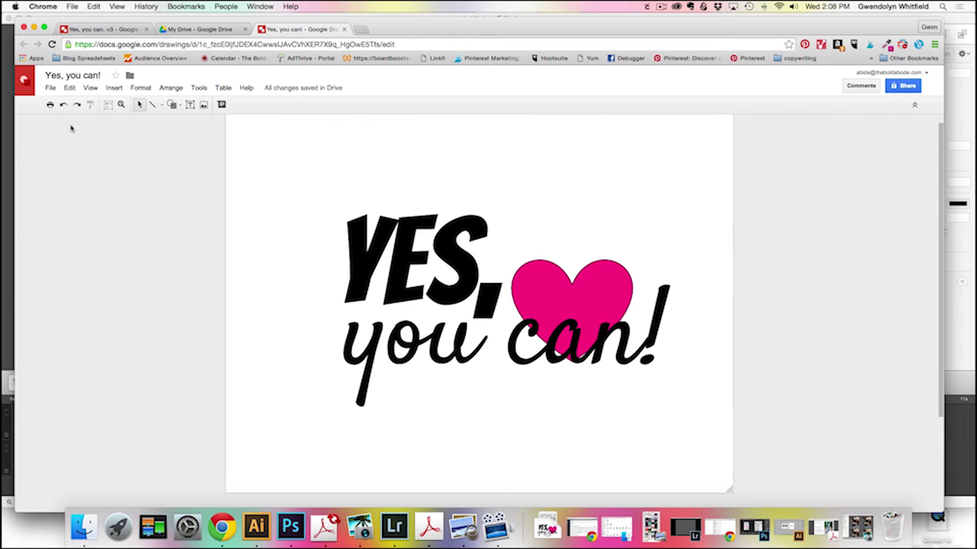
# - Download the drawing as 'Yes, you can!.pdf' via File > Download as > PDF Document
pyautogui.click(52, 89)
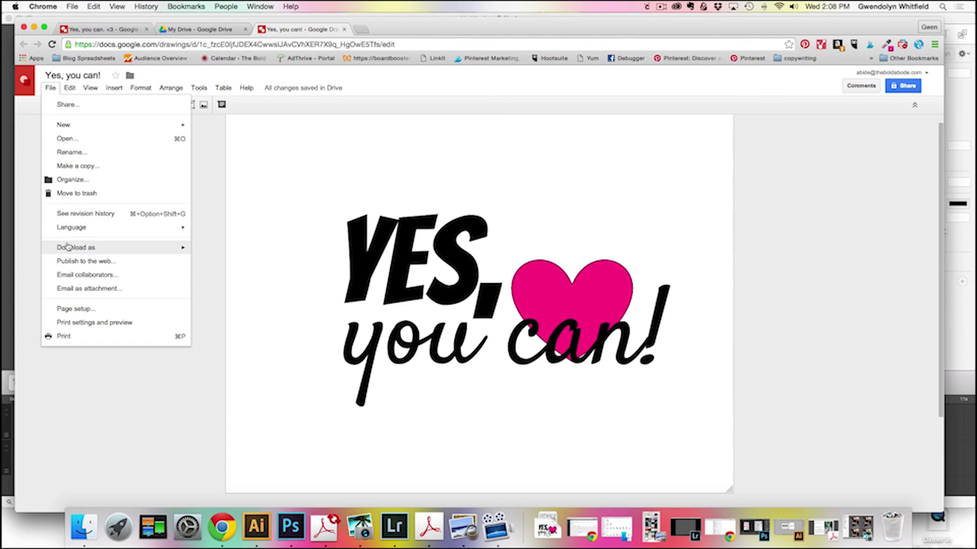
pyautogui.moveTo(144, 246)
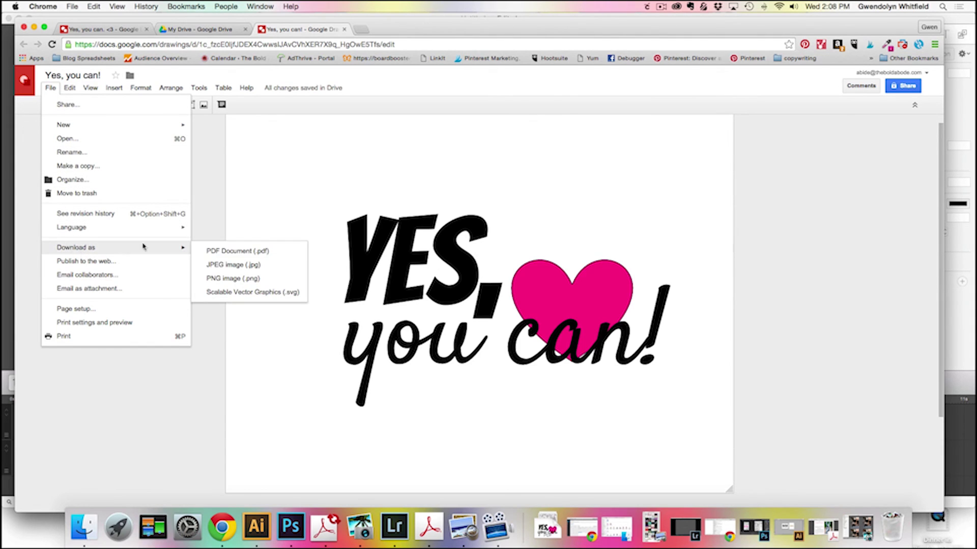
pyautogui.click(221, 253)
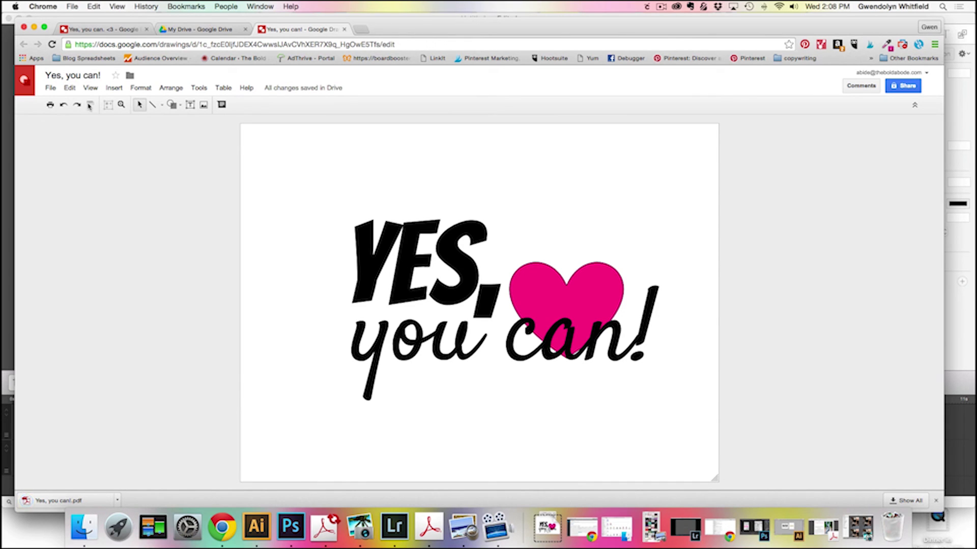
pyautogui.click(50, 87)
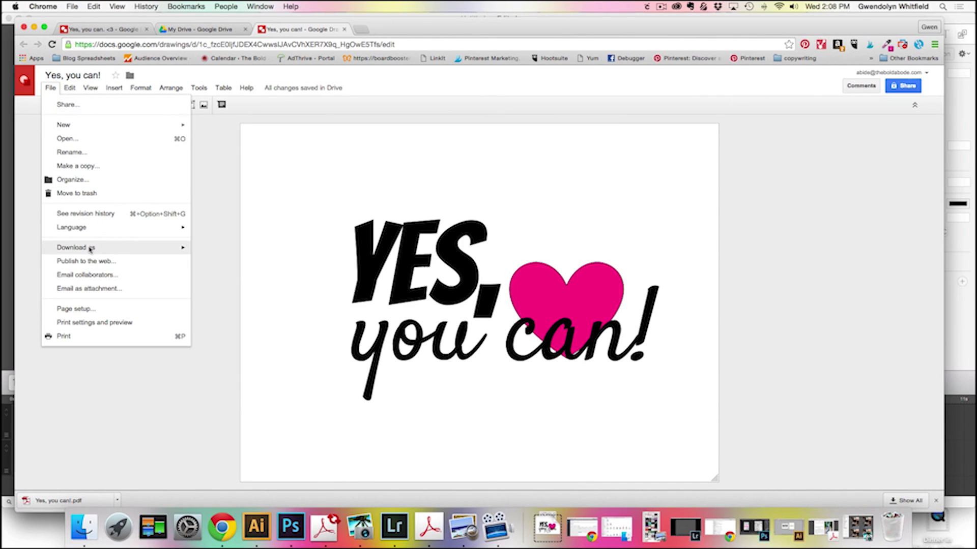
pyautogui.moveTo(90, 249)
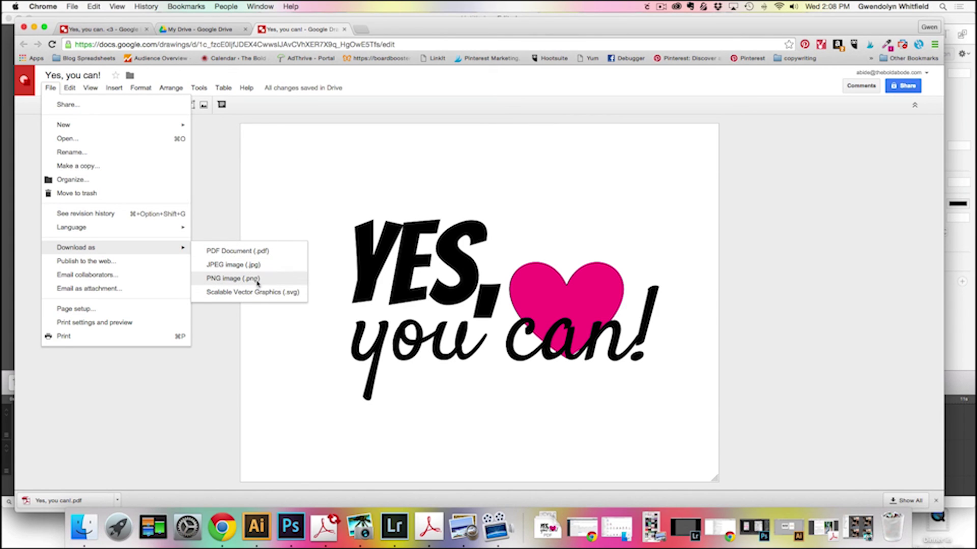
pyautogui.click(290, 209)
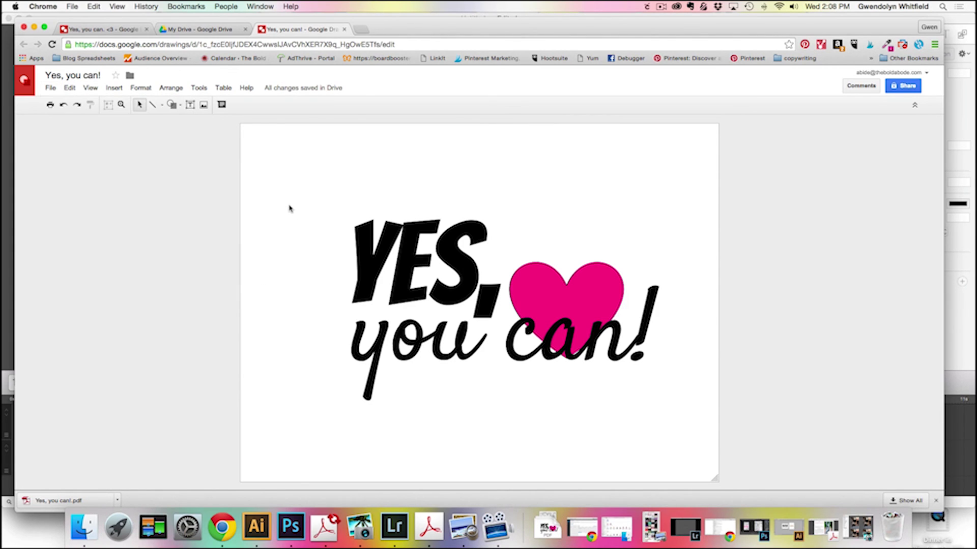